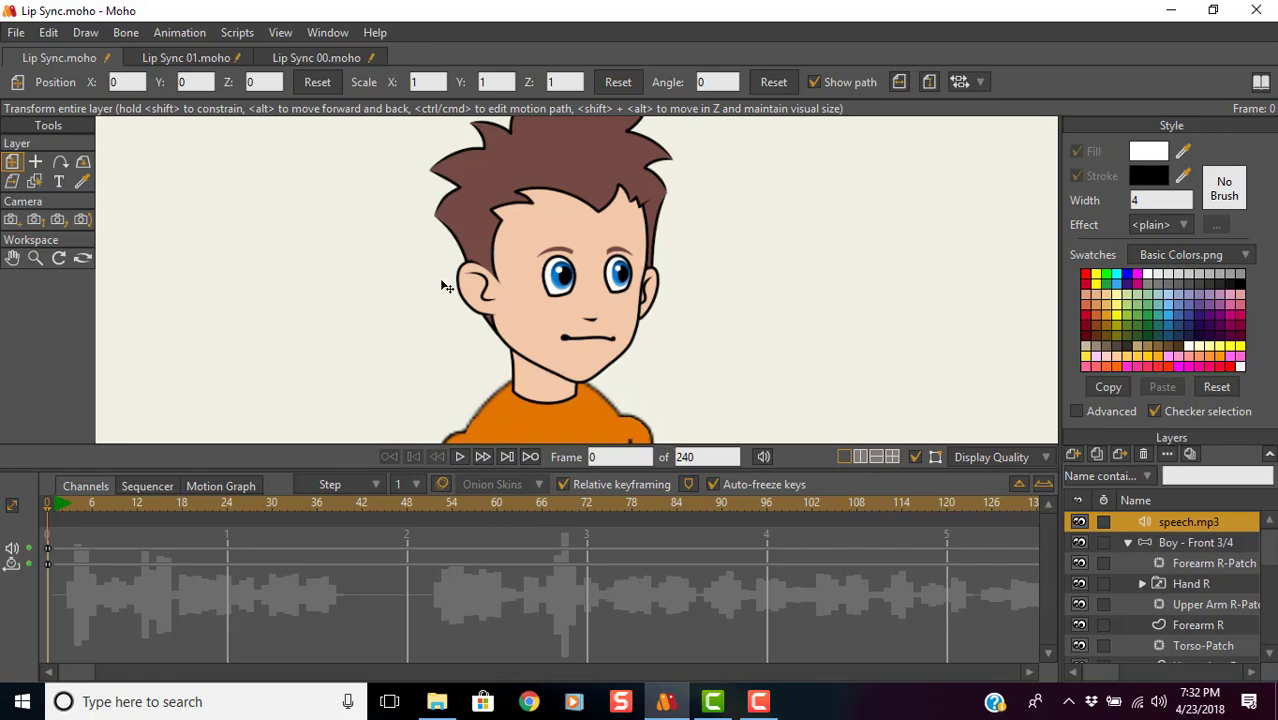
# Dismiss the Window menu and scroll the Layers panel down to the Head > Mouth switch layer.
pyautogui.click(328, 32)
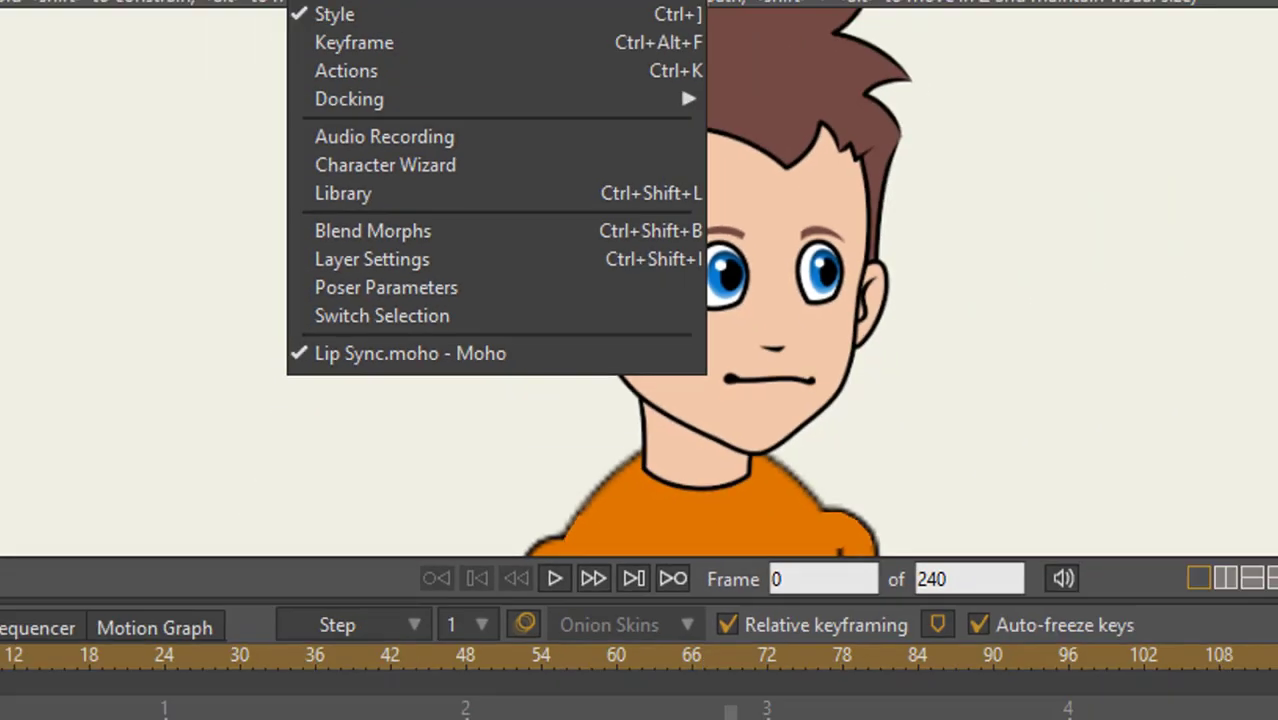
pyautogui.click(368, 163)
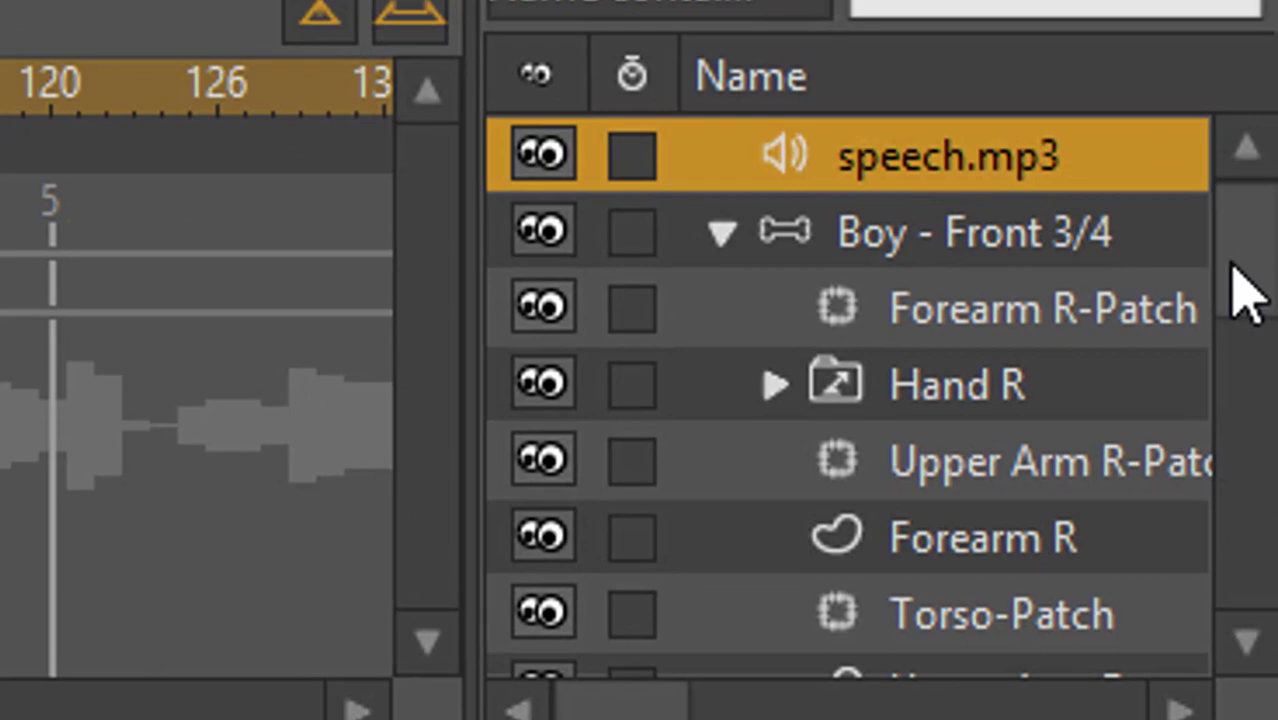
pyautogui.scroll(-5, 1245, 295)
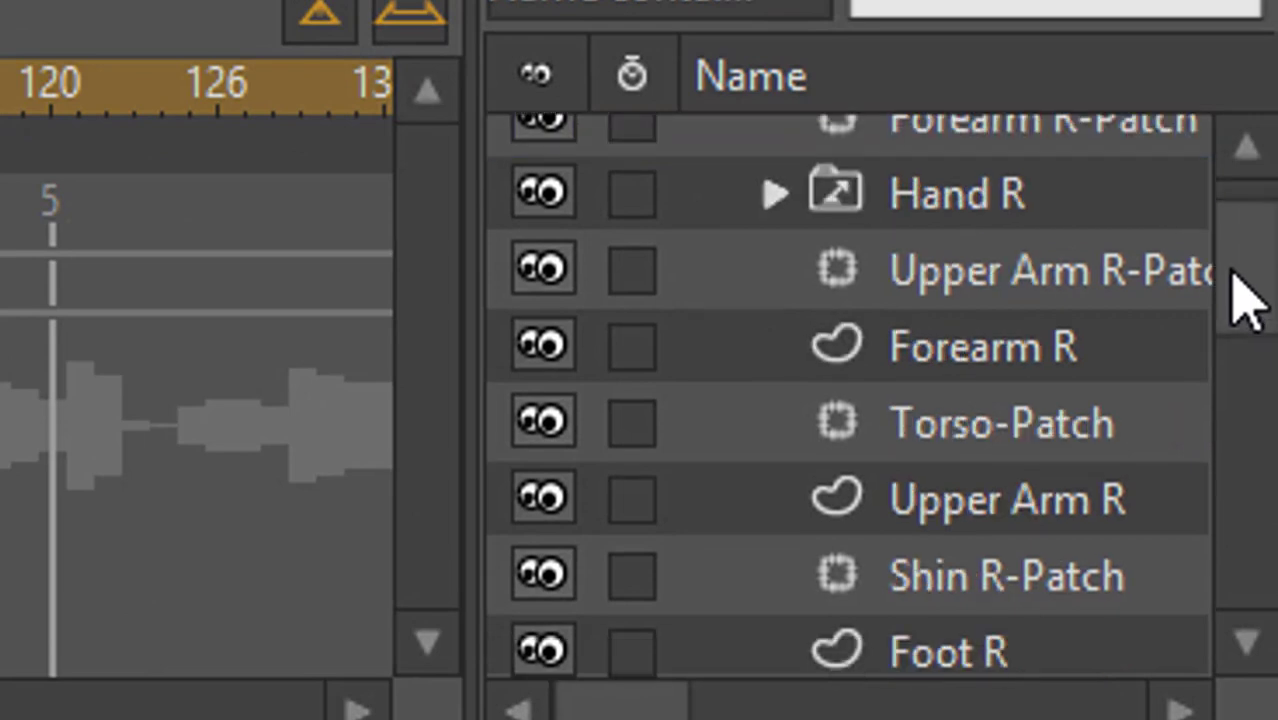
pyautogui.scroll(-3, 1245, 370)
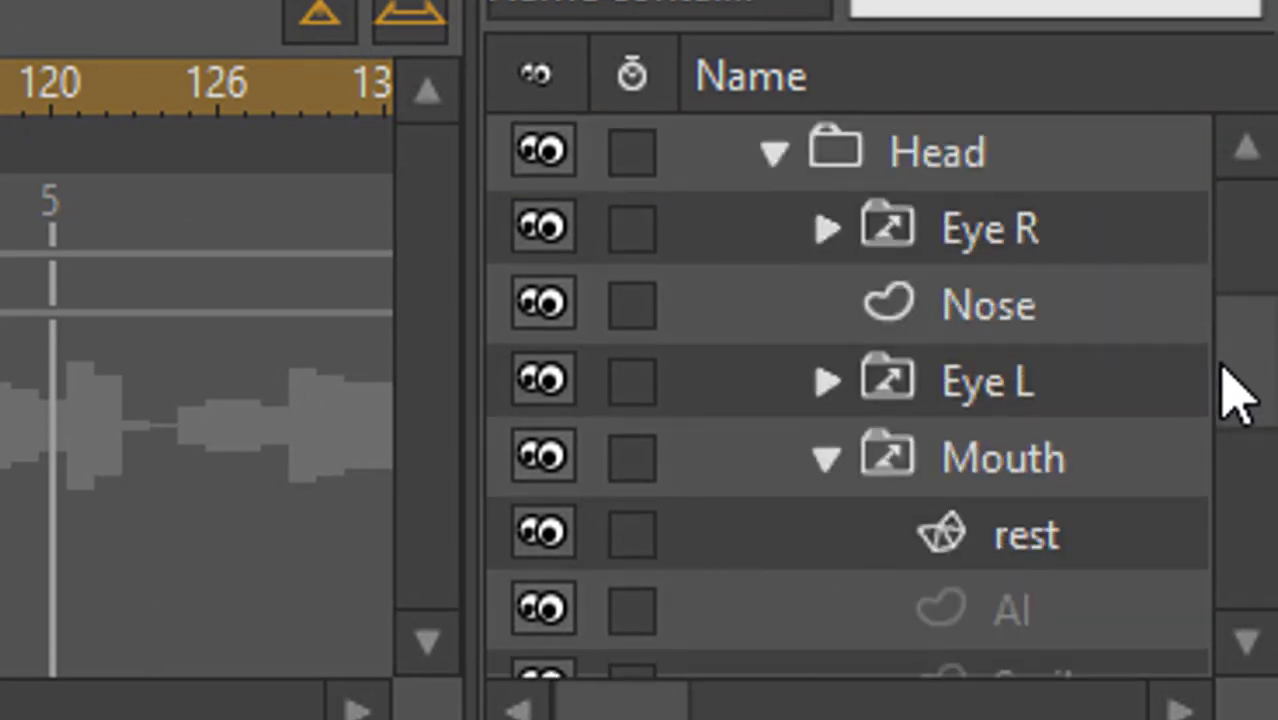
# Set the Mouth switch layer's audio sync source to speech.mp3 and confirm.
pyautogui.click(999, 449)
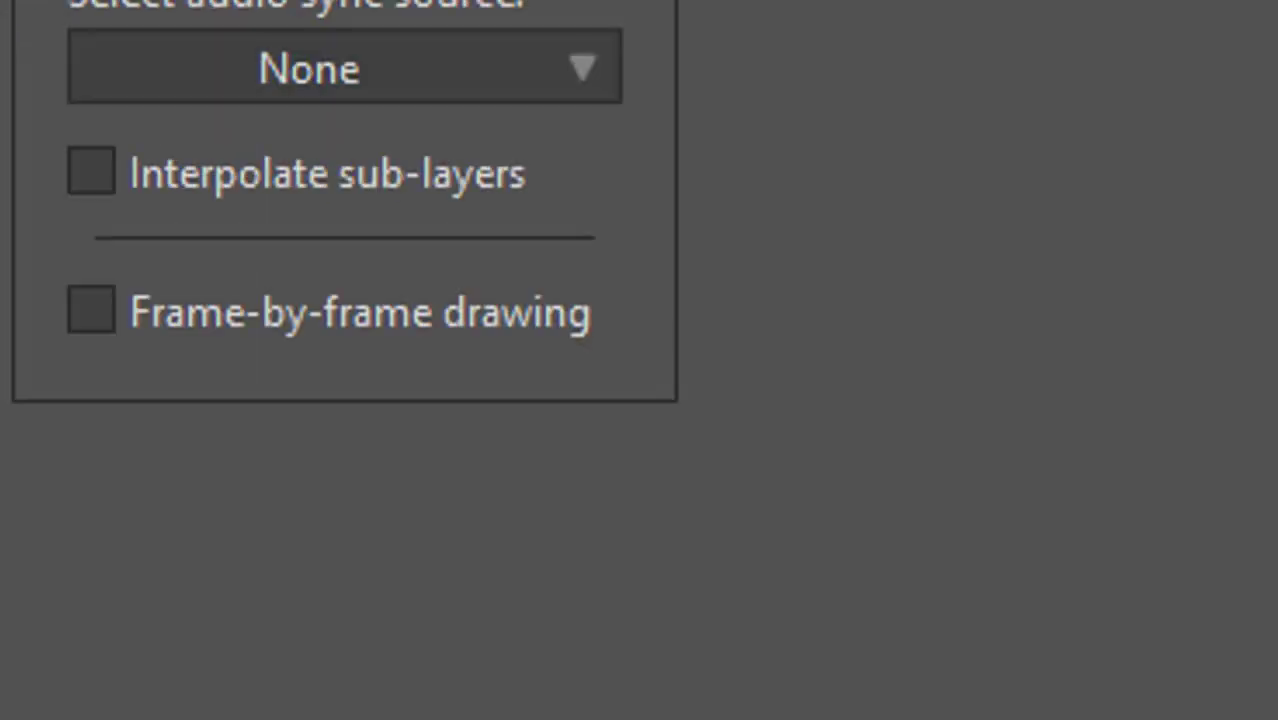
pyautogui.click(825, 395)
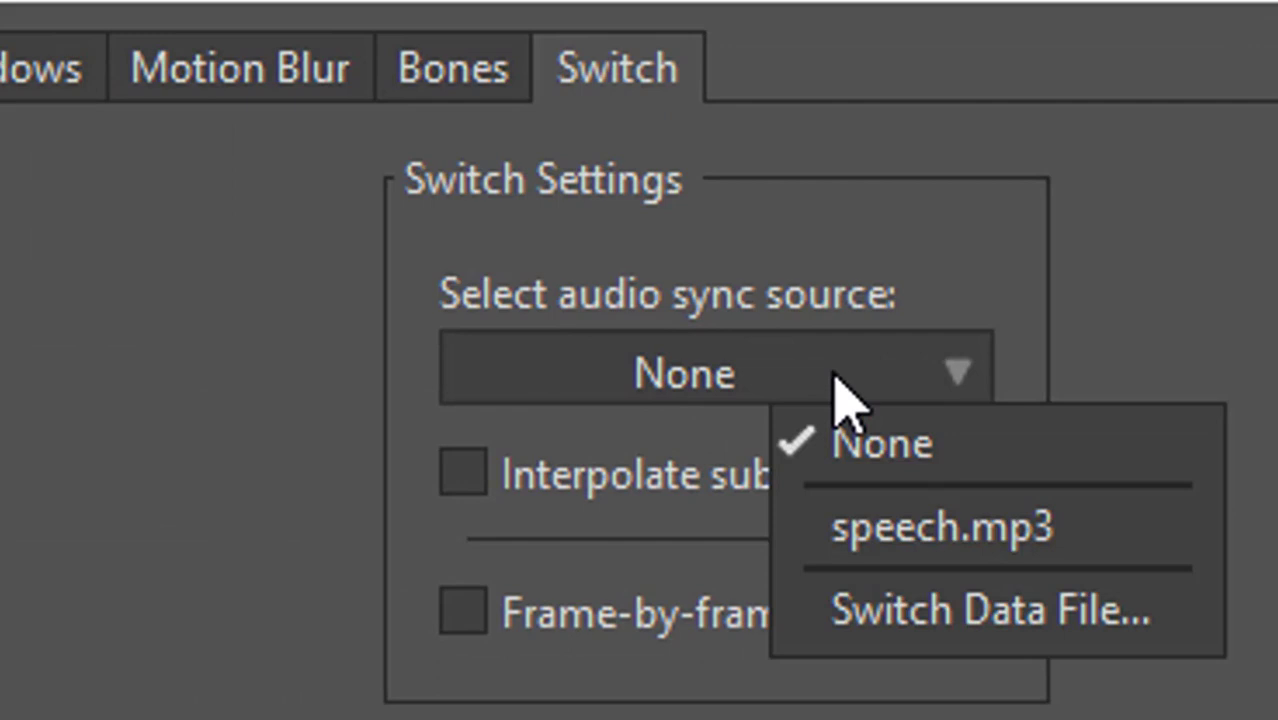
pyautogui.click(917, 540)
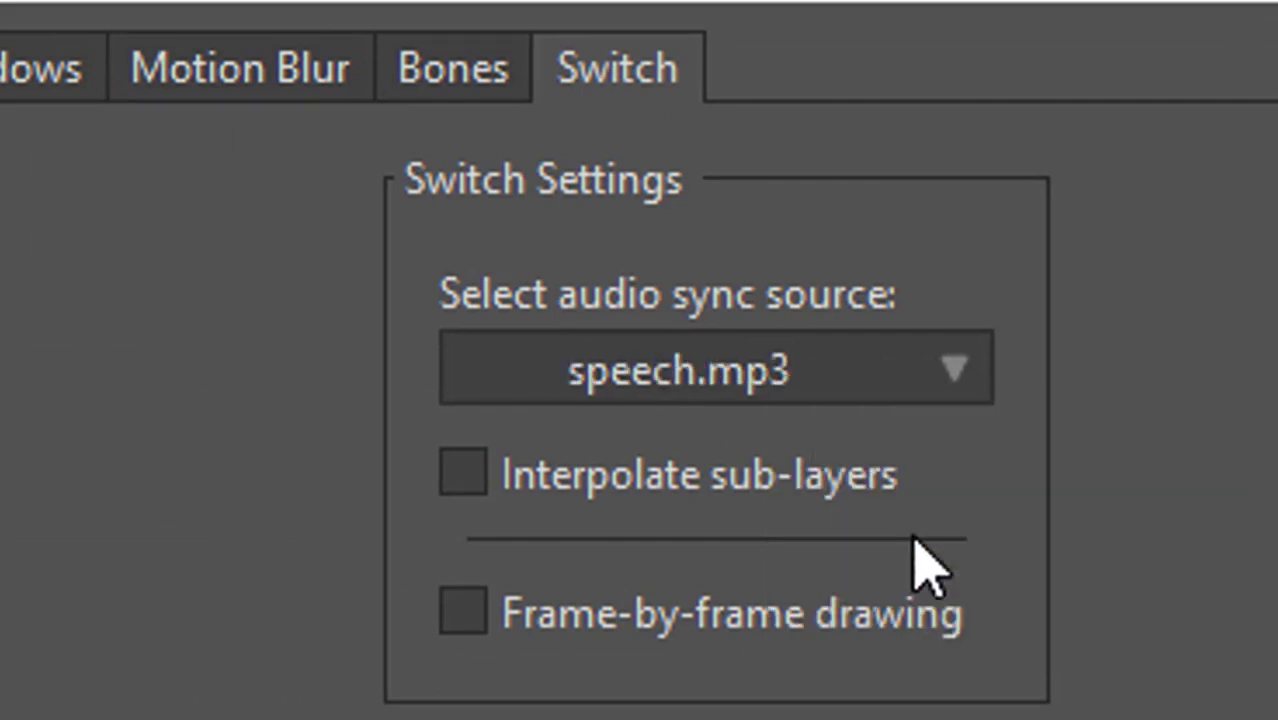
pyautogui.press('Return')
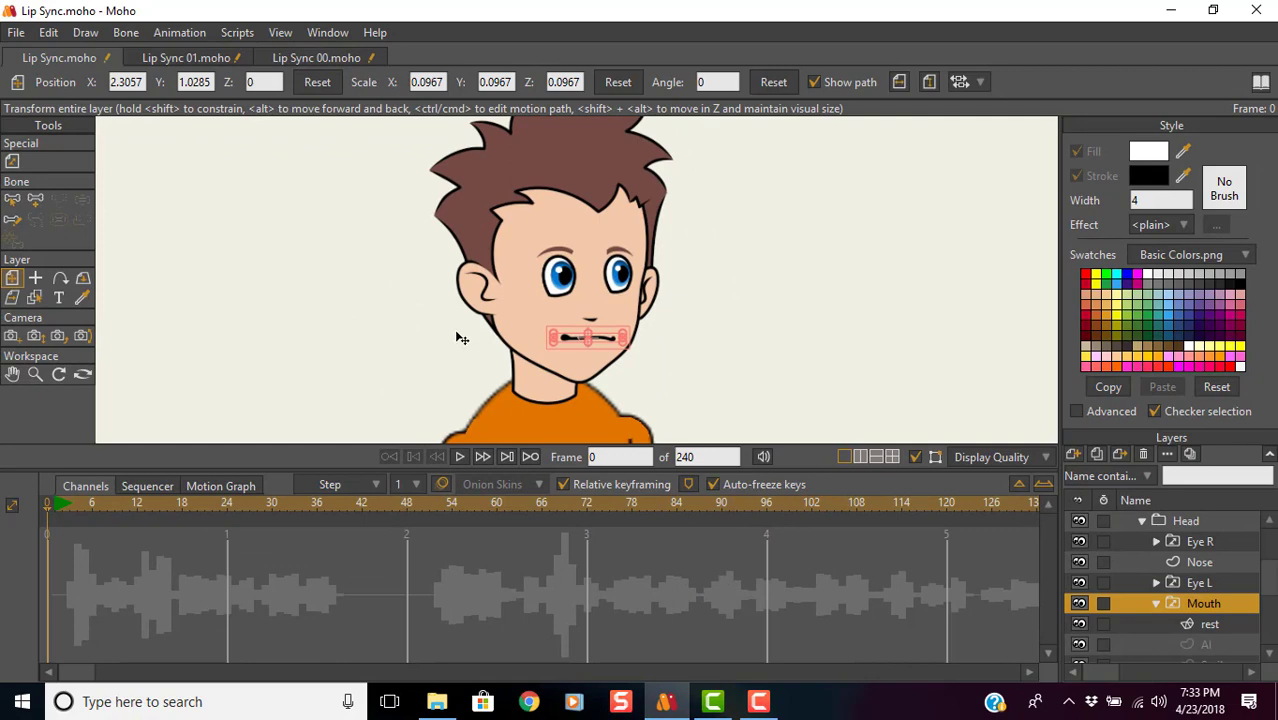
# Play back the lip-synced scene and stop it at frame 93.
pyautogui.click(461, 456)
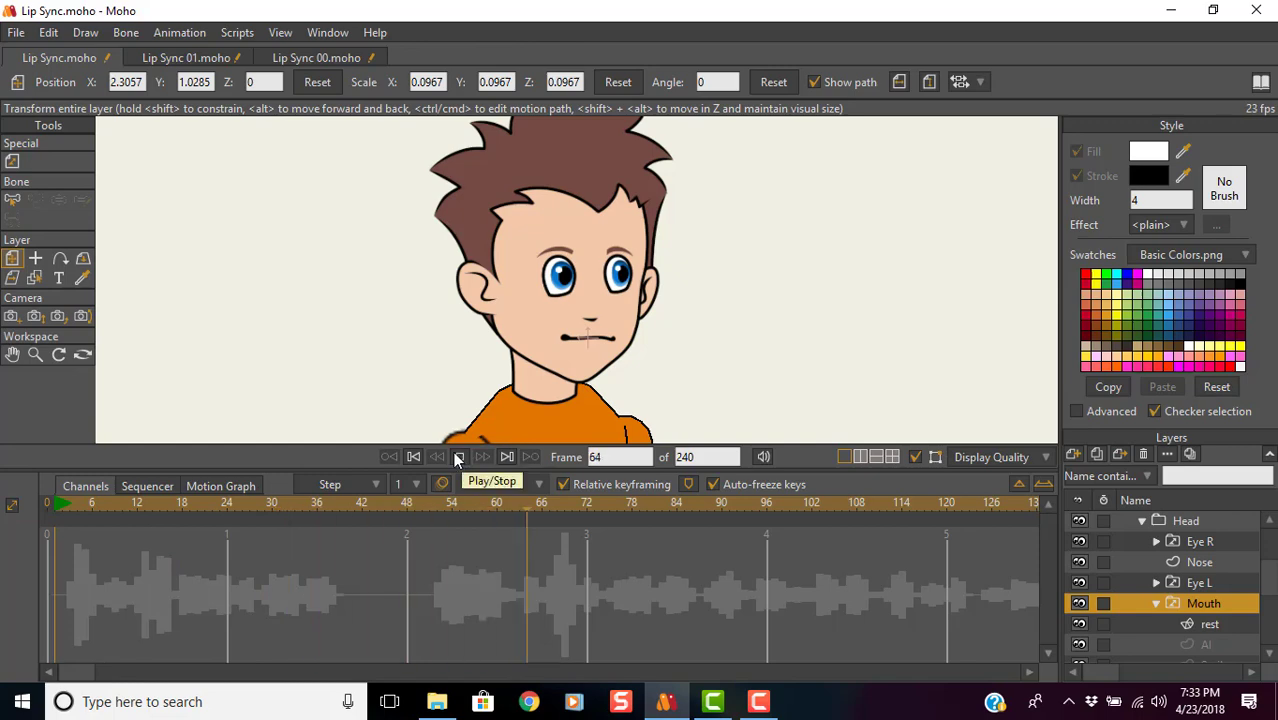
pyautogui.click(458, 457)
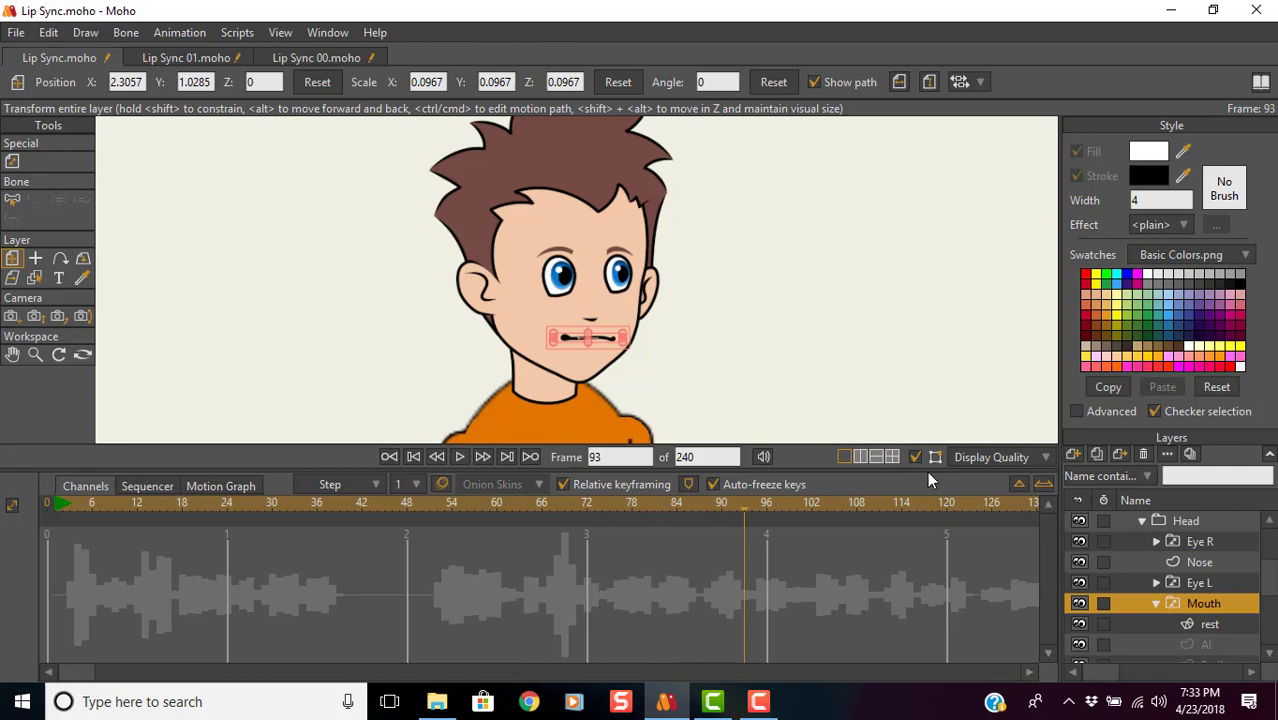
pyautogui.scroll(-2, 1186, 596)
pyautogui.scroll(-1, 1186, 604)
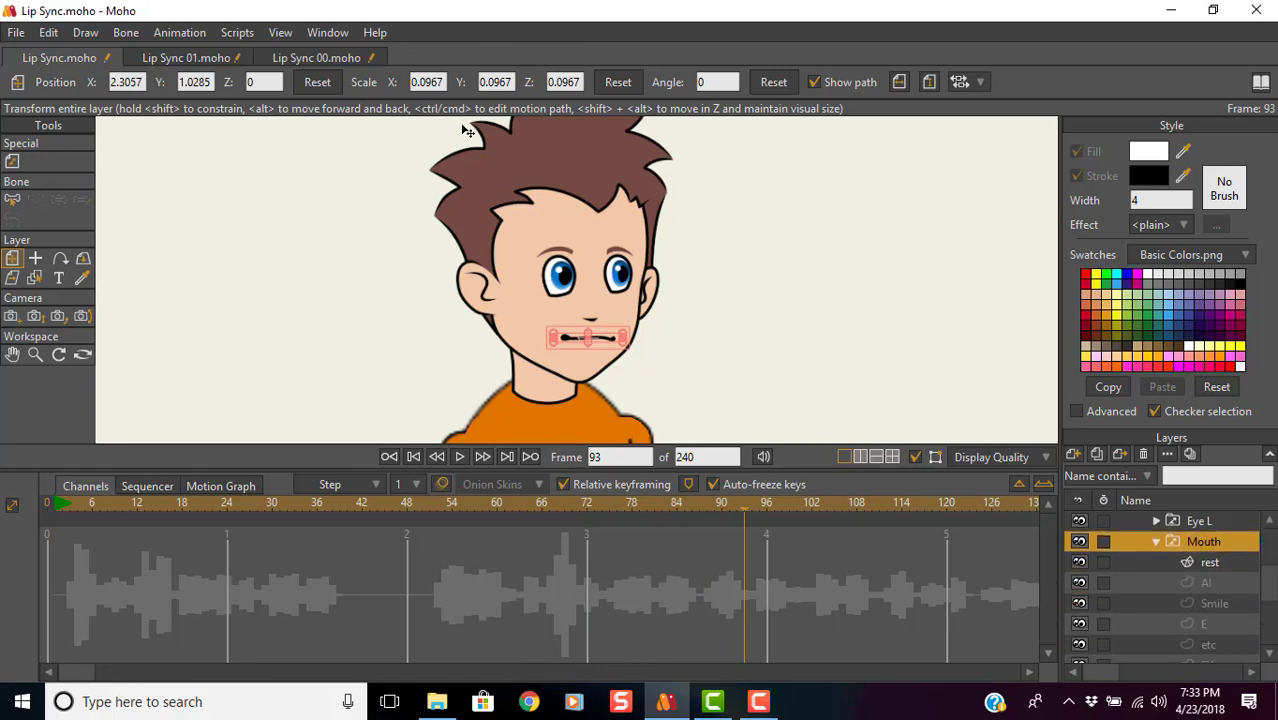
# View the About Moho screen (Version 12.4, Build 22203) and dismiss it.
pyautogui.click(375, 31)
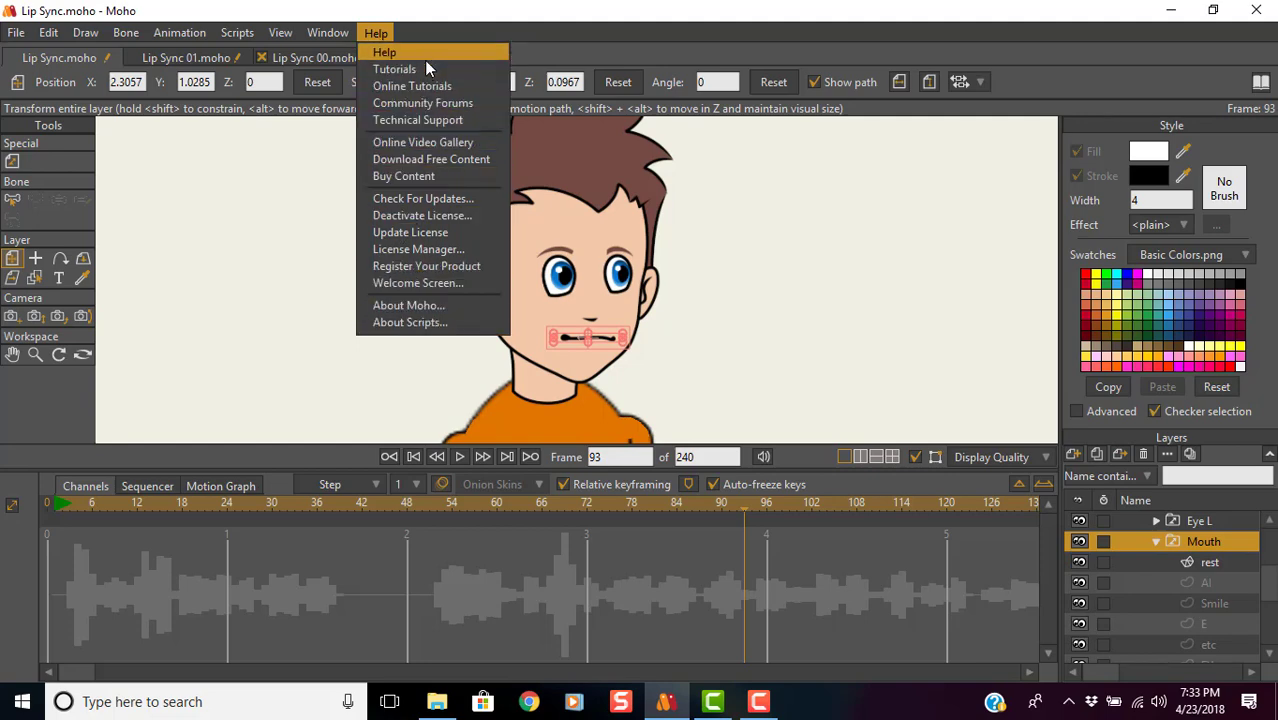
pyautogui.click(447, 304)
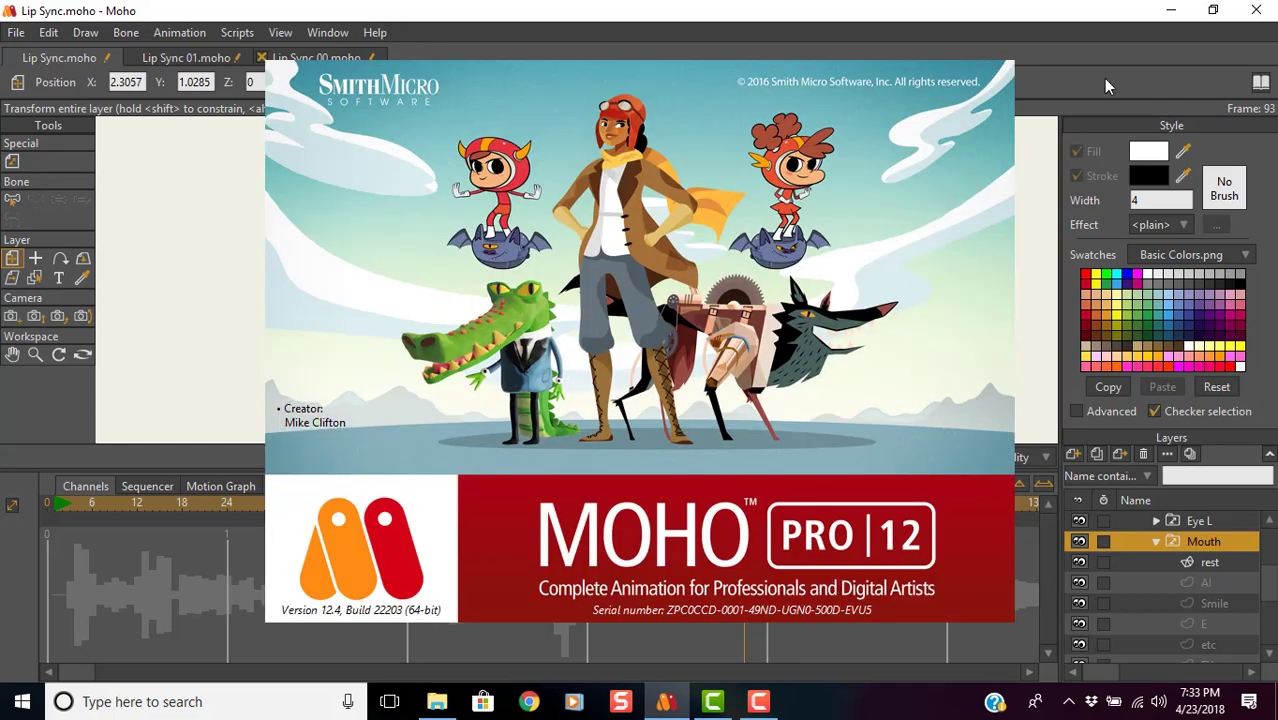
pyautogui.click(620, 344)
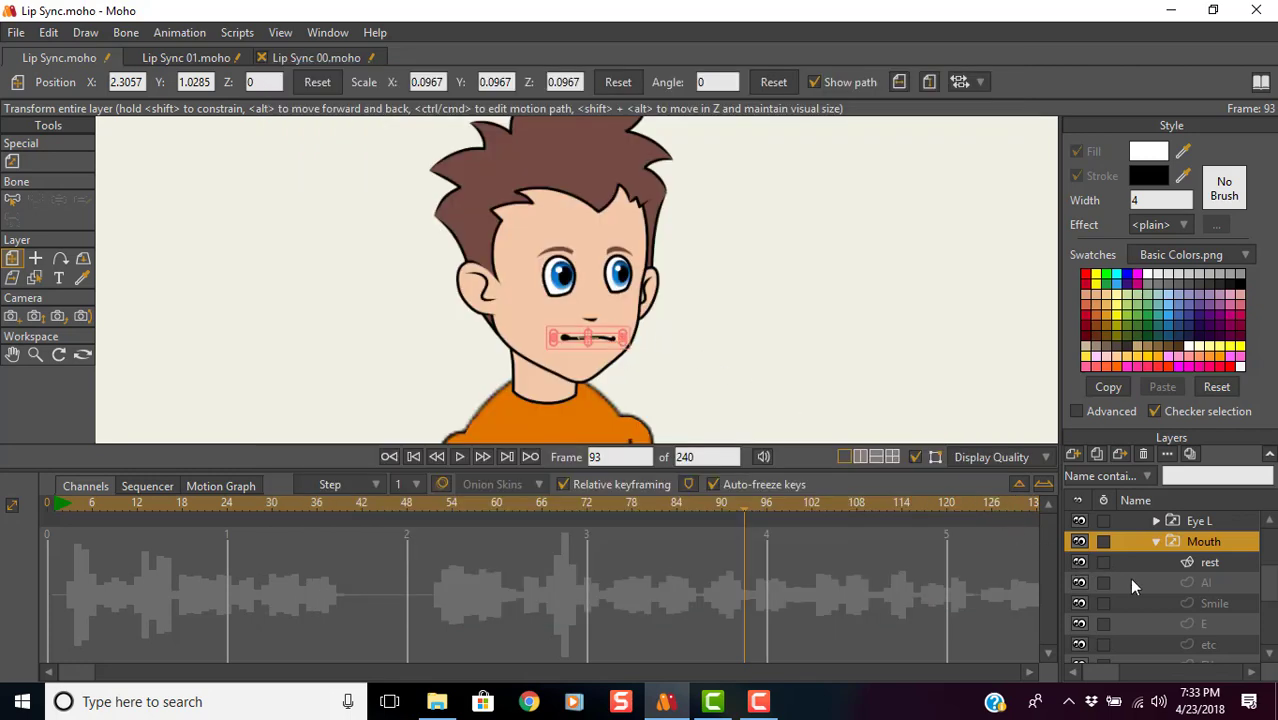
# Scroll through the Mouth phoneme sublayers down to WQ and select it.
pyautogui.scroll(-3, 1124, 580)
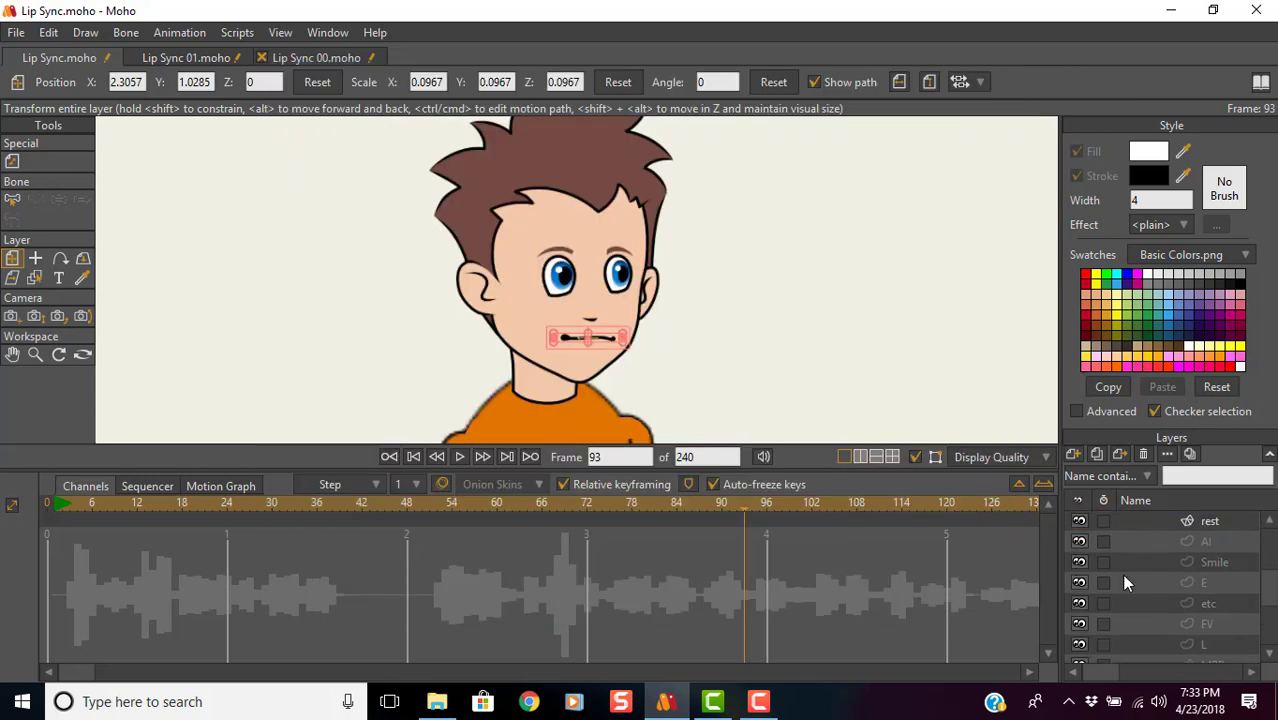
pyautogui.scroll(-2, 1124, 582)
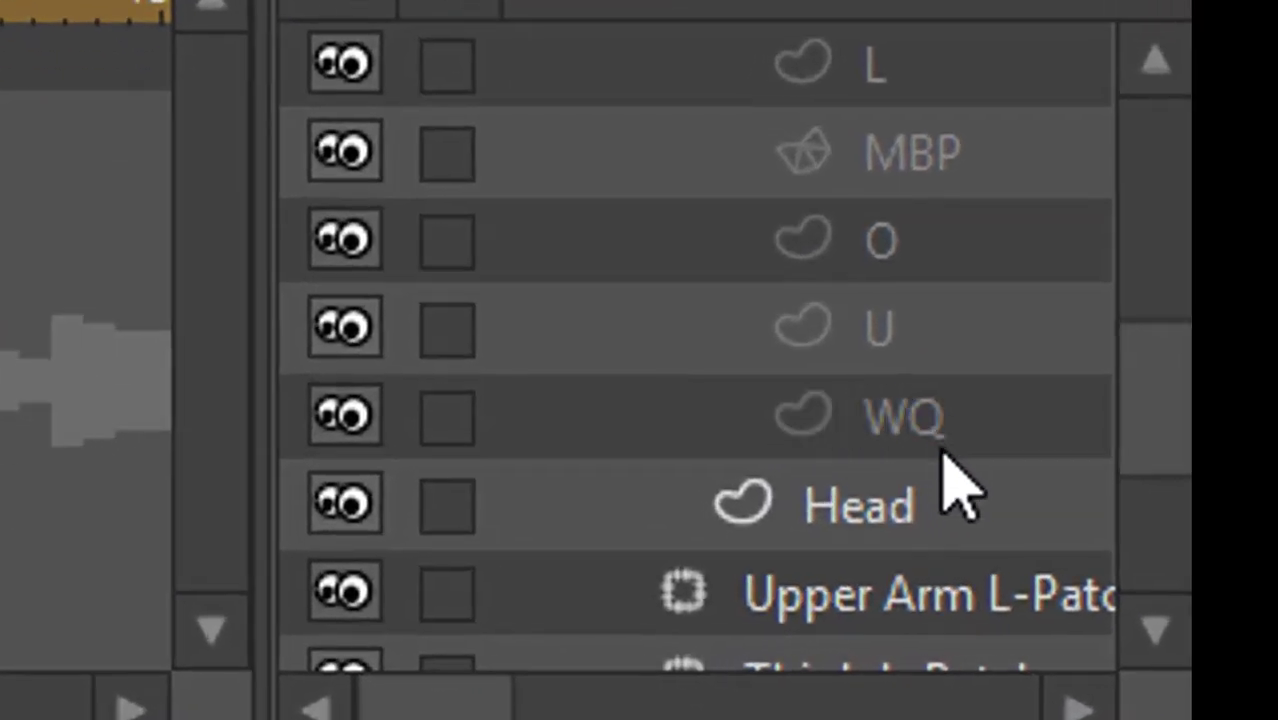
pyautogui.scroll(4, 899, 379)
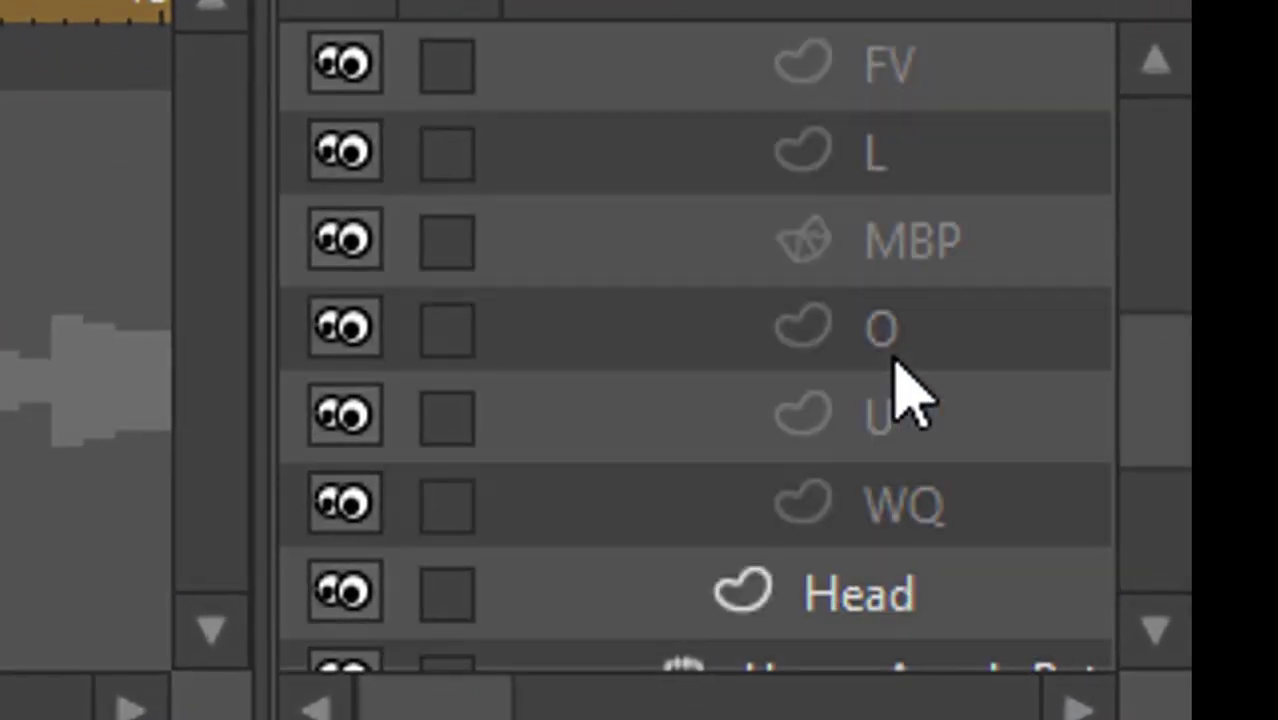
pyautogui.scroll(3, 890, 350)
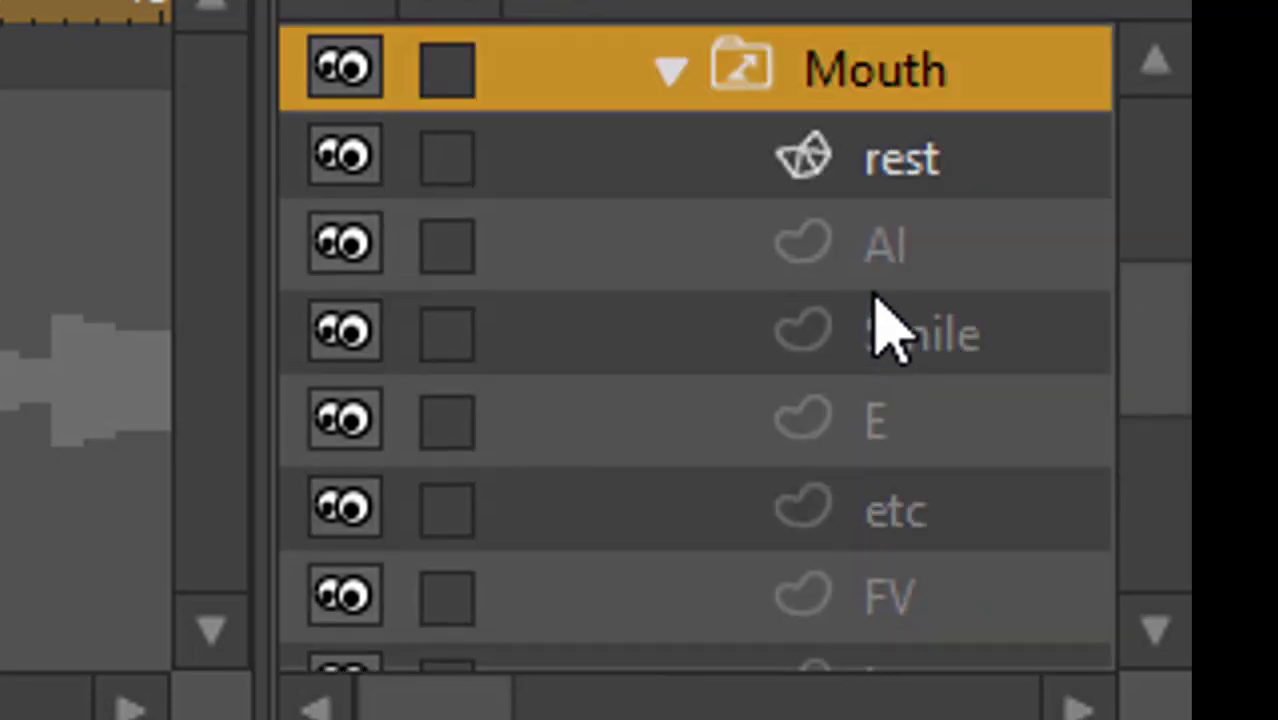
pyautogui.scroll(-3, 890, 325)
pyautogui.scroll(-1, 890, 315)
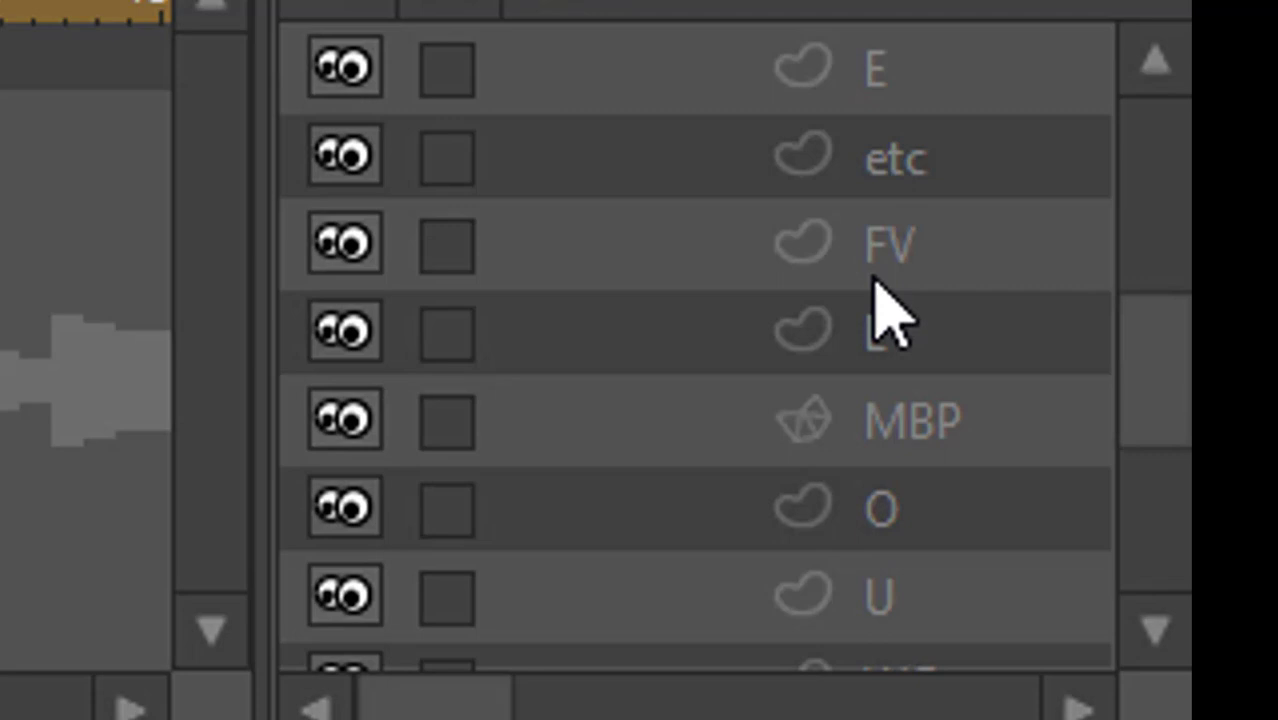
pyautogui.scroll(-1, 876, 281)
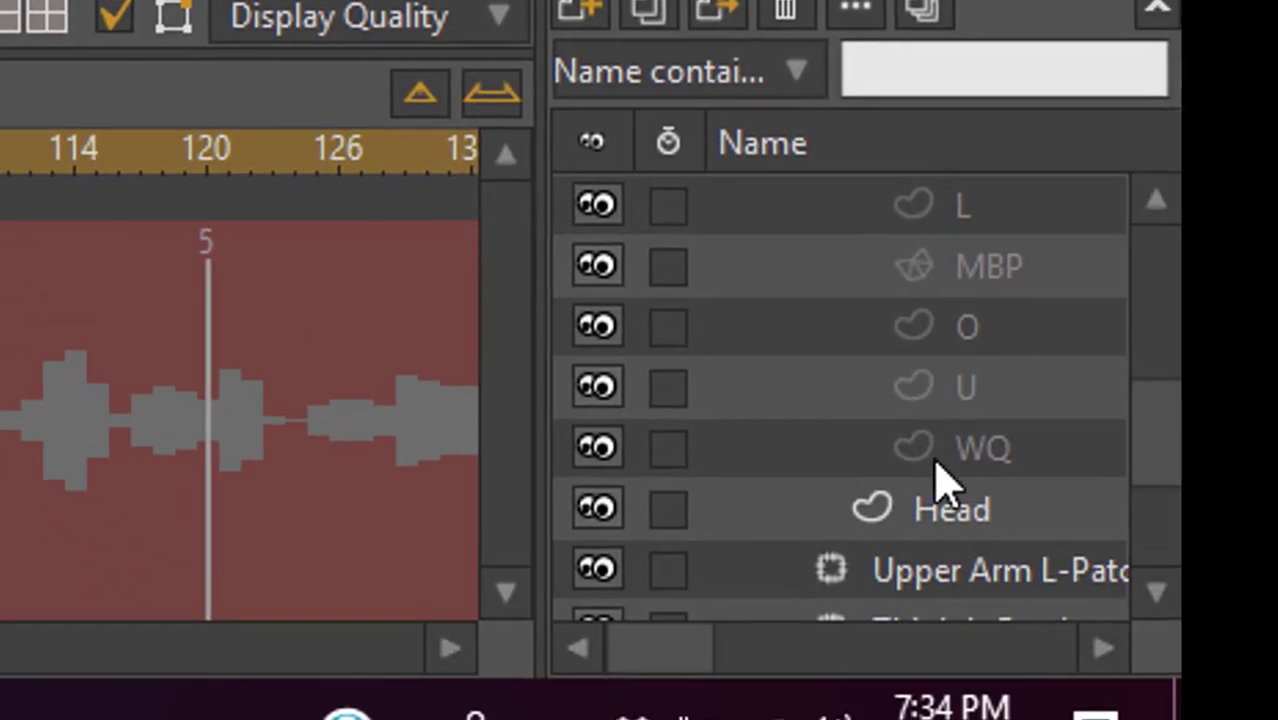
pyautogui.click(943, 478)
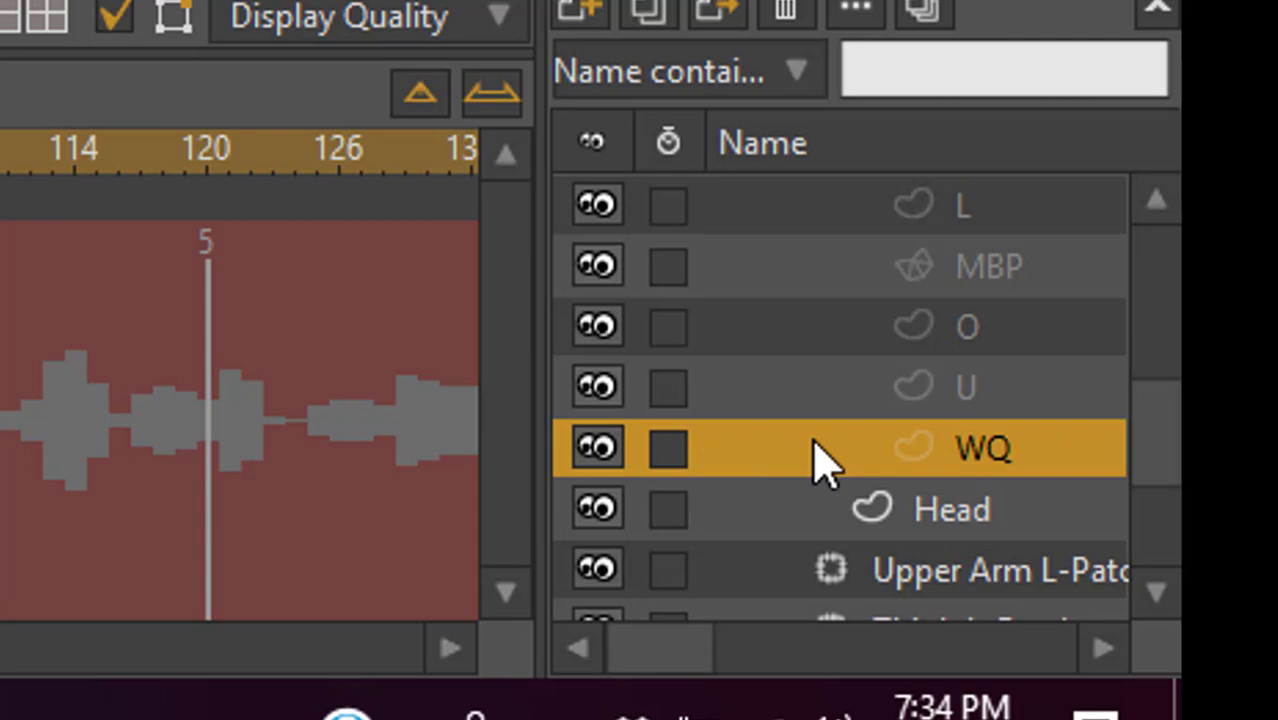
# Select the rest mouth sublayer and zoom the canvas onto the mouth drawing.
pyautogui.scroll(2, 927, 450)
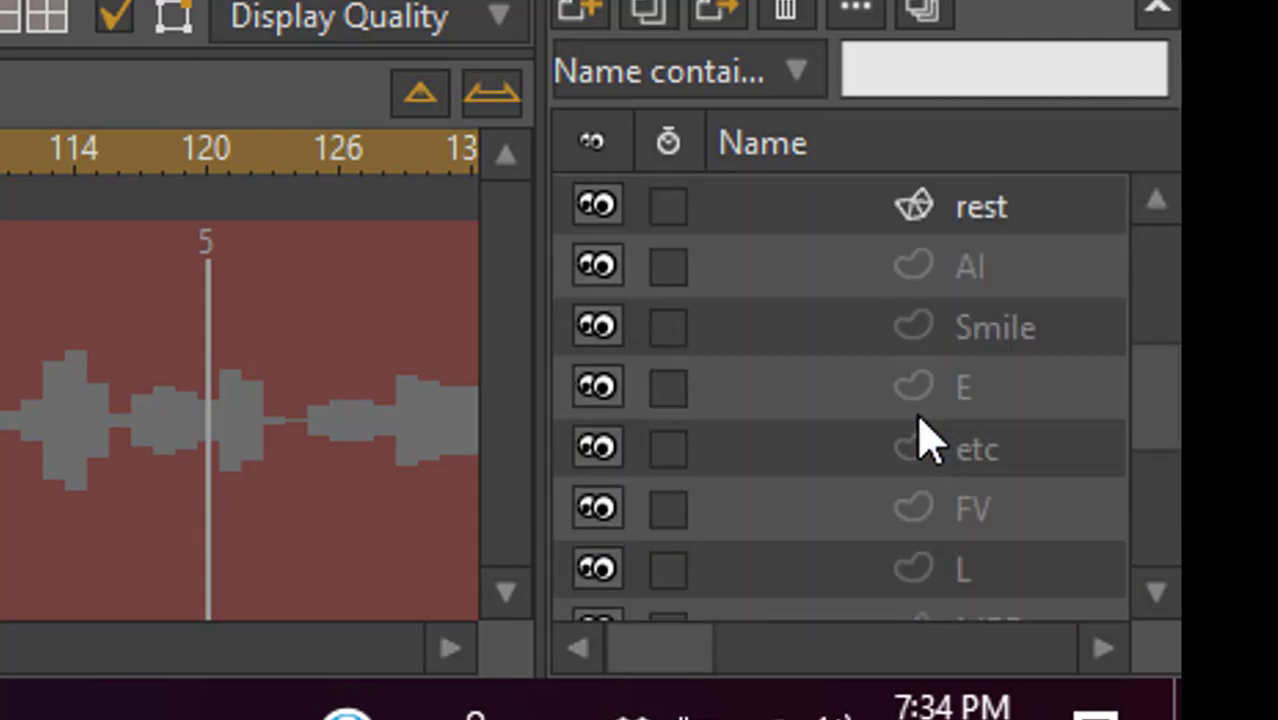
pyautogui.scroll(1, 927, 450)
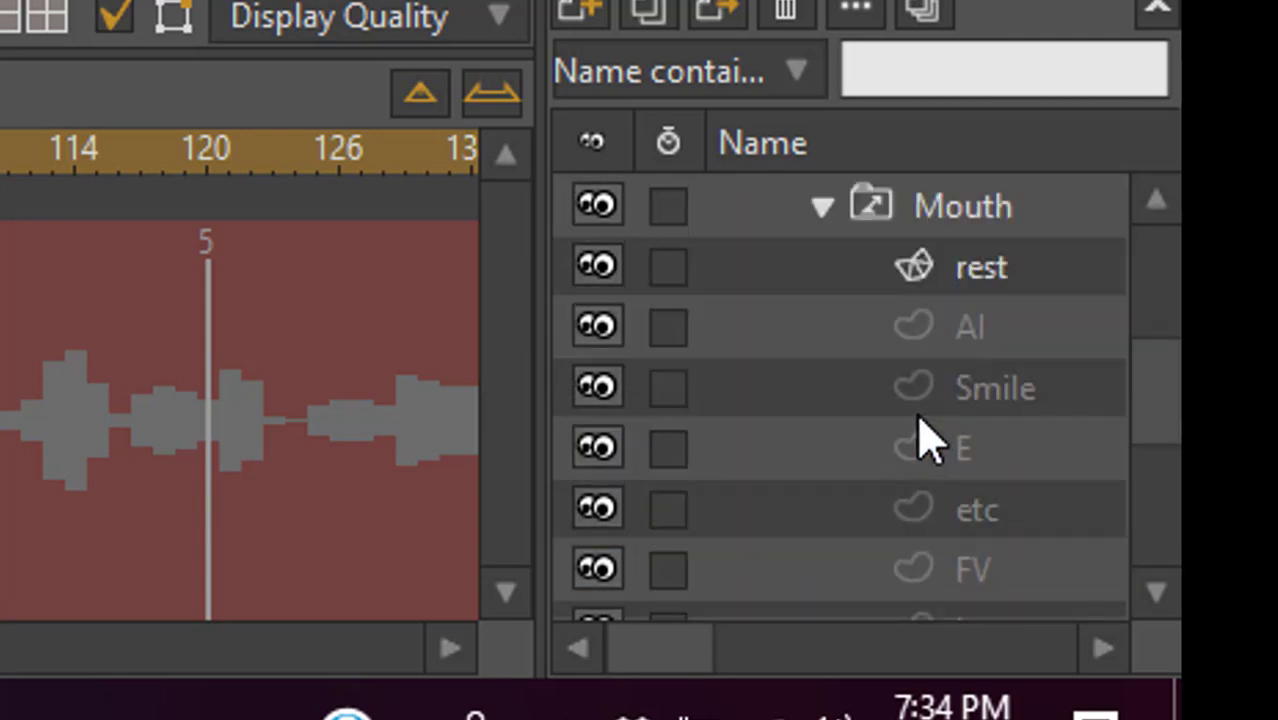
pyautogui.click(930, 298)
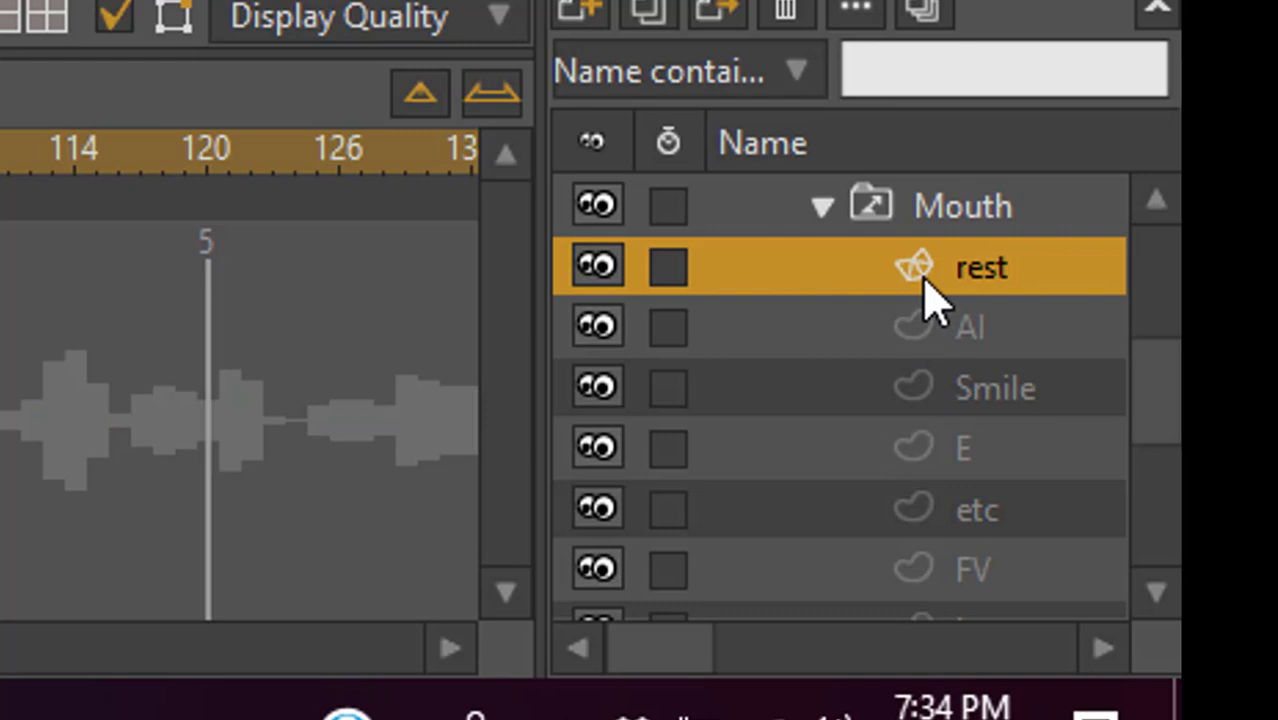
pyautogui.scroll(-2, 927, 298)
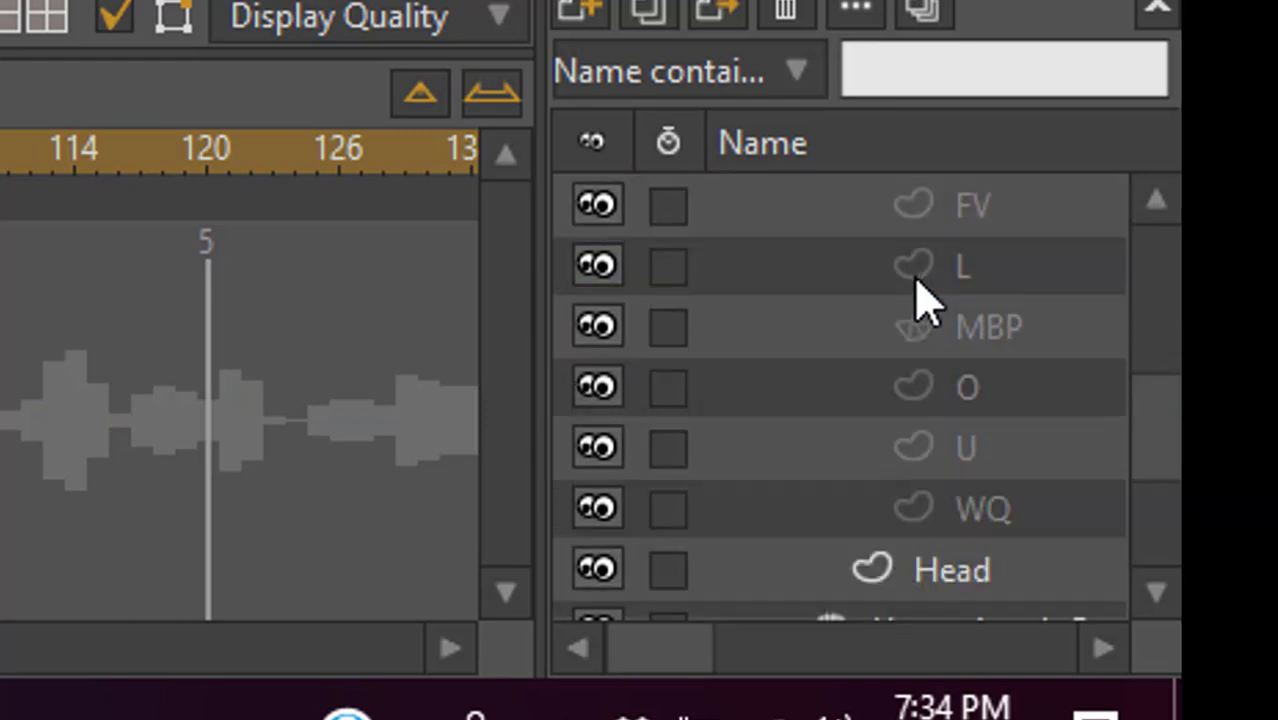
pyautogui.scroll(2, 920, 290)
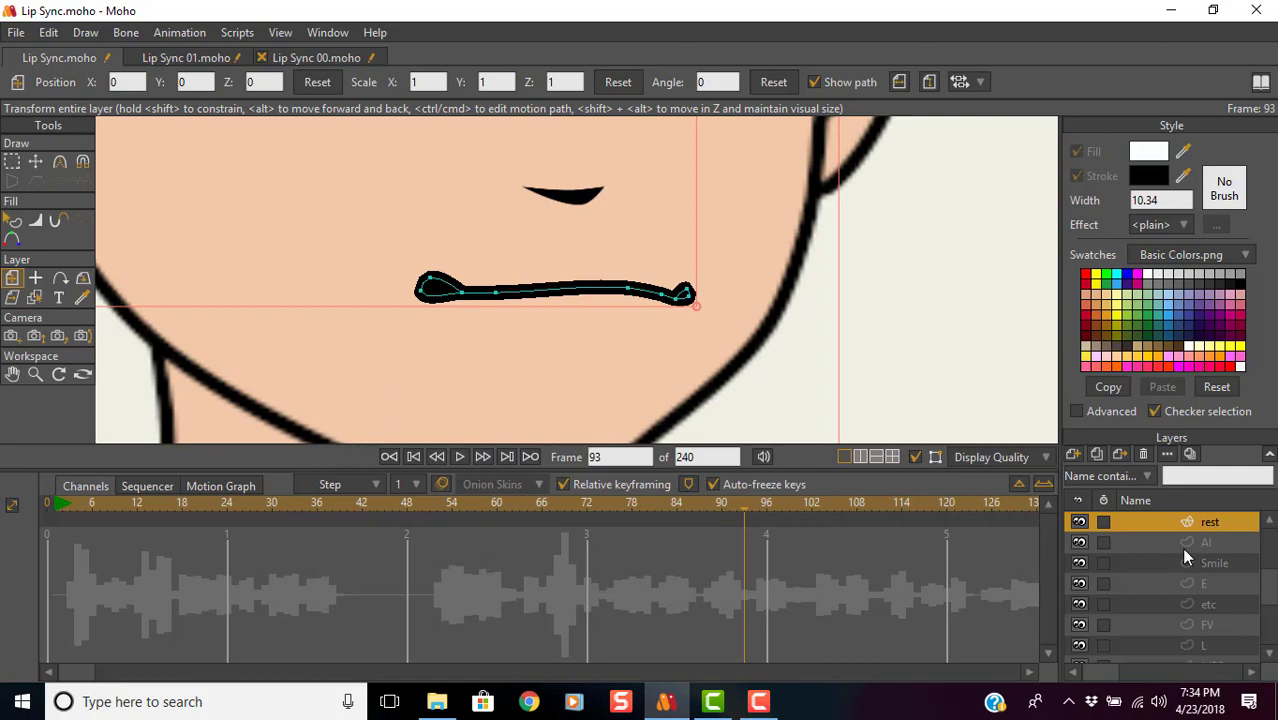
pyautogui.scroll(-3, 1181, 547)
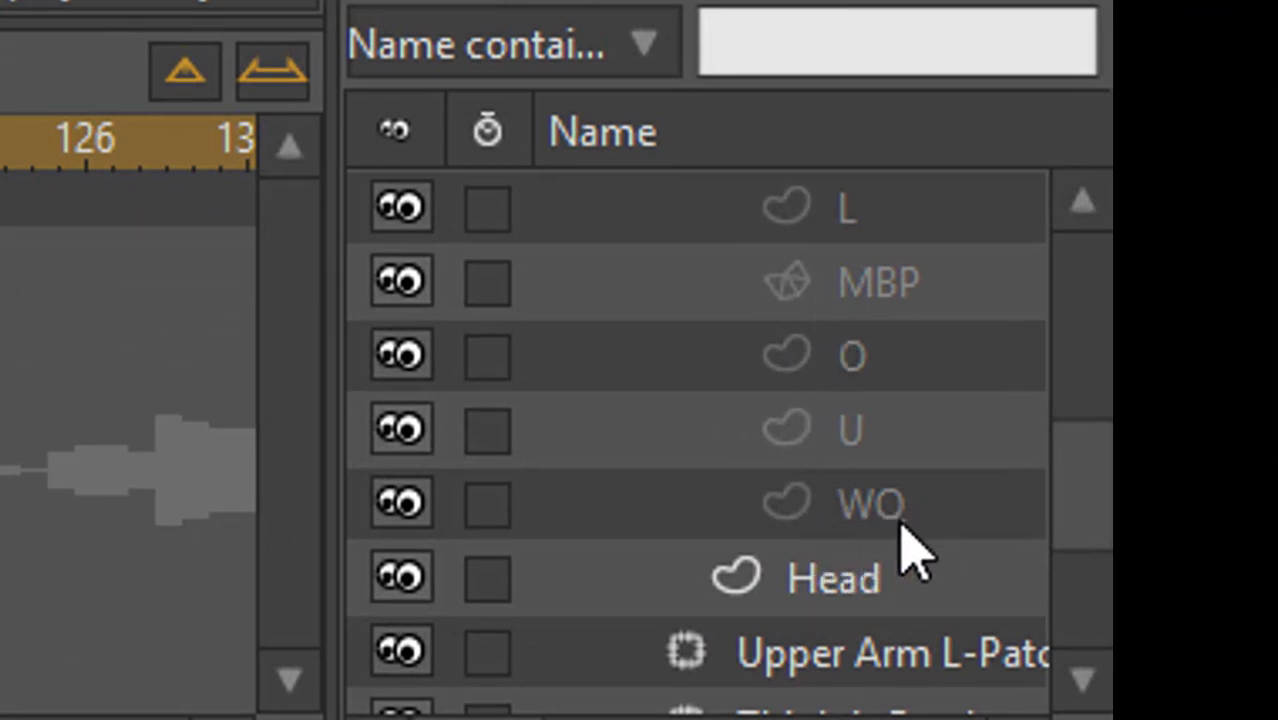
pyautogui.scroll(3, 858, 550)
pyautogui.click(790, 283)
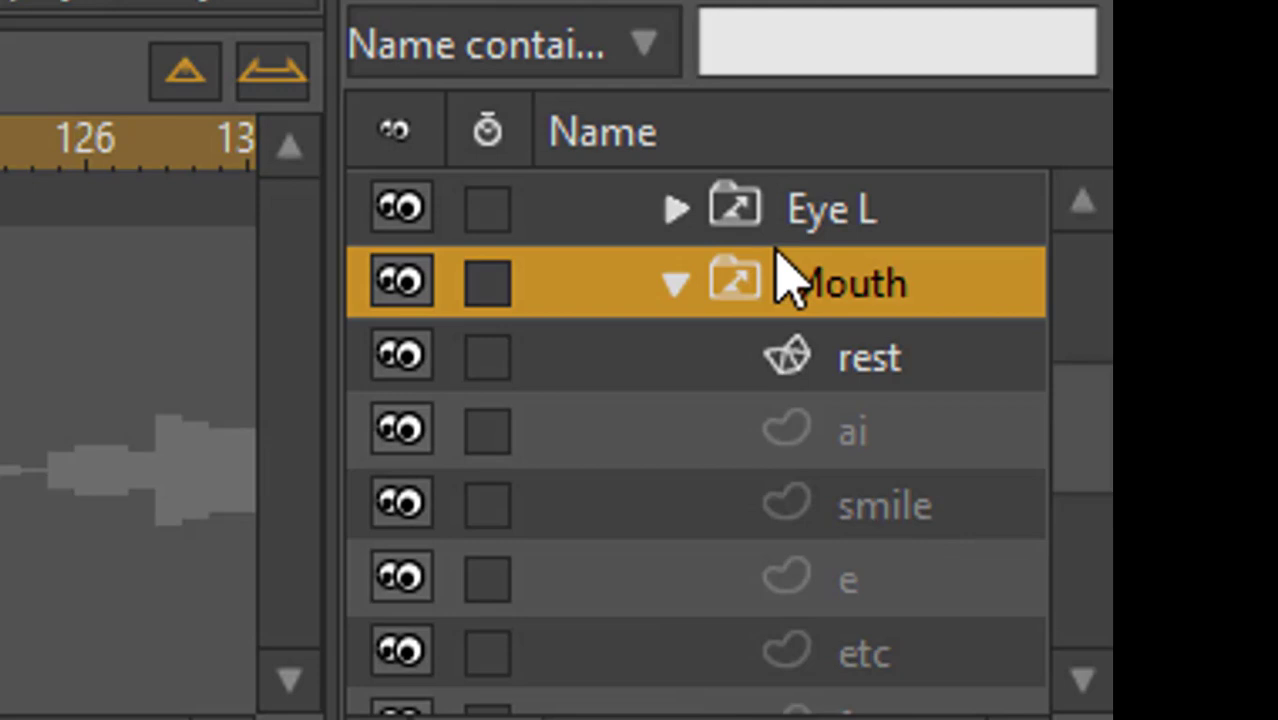
pyautogui.scroll(-1, 940, 550)
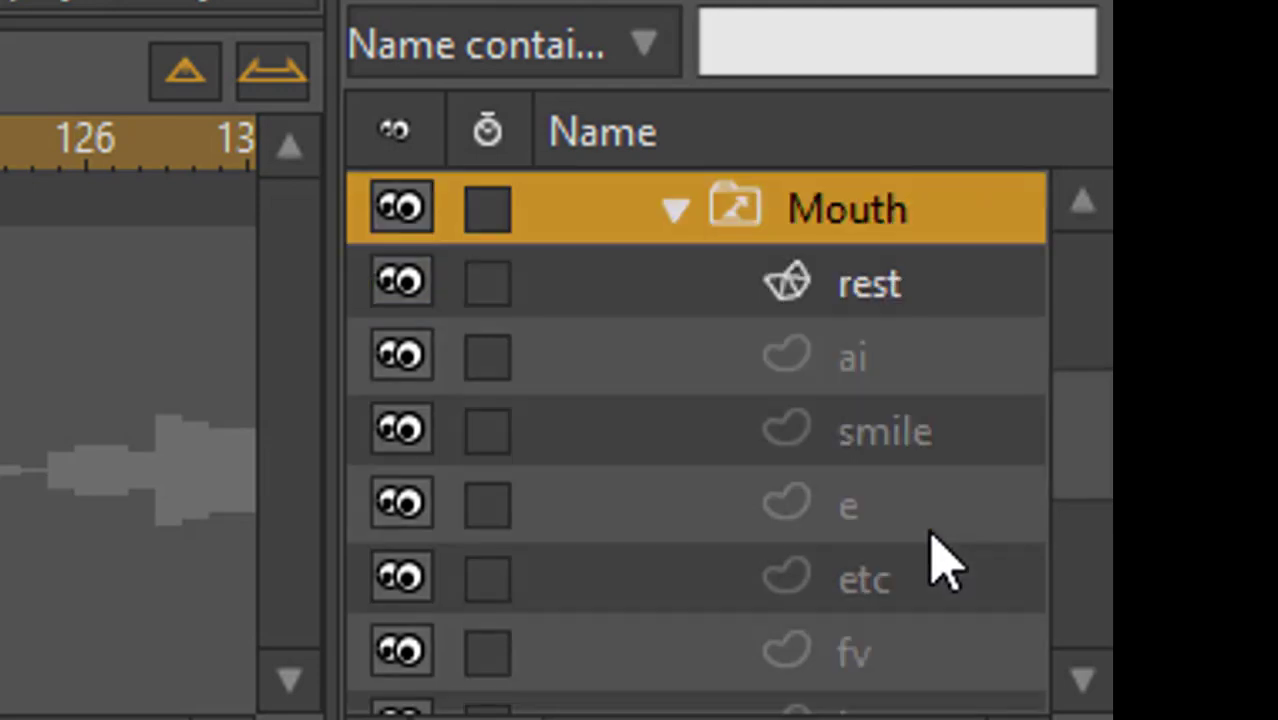
pyautogui.scroll(-8, 913, 542)
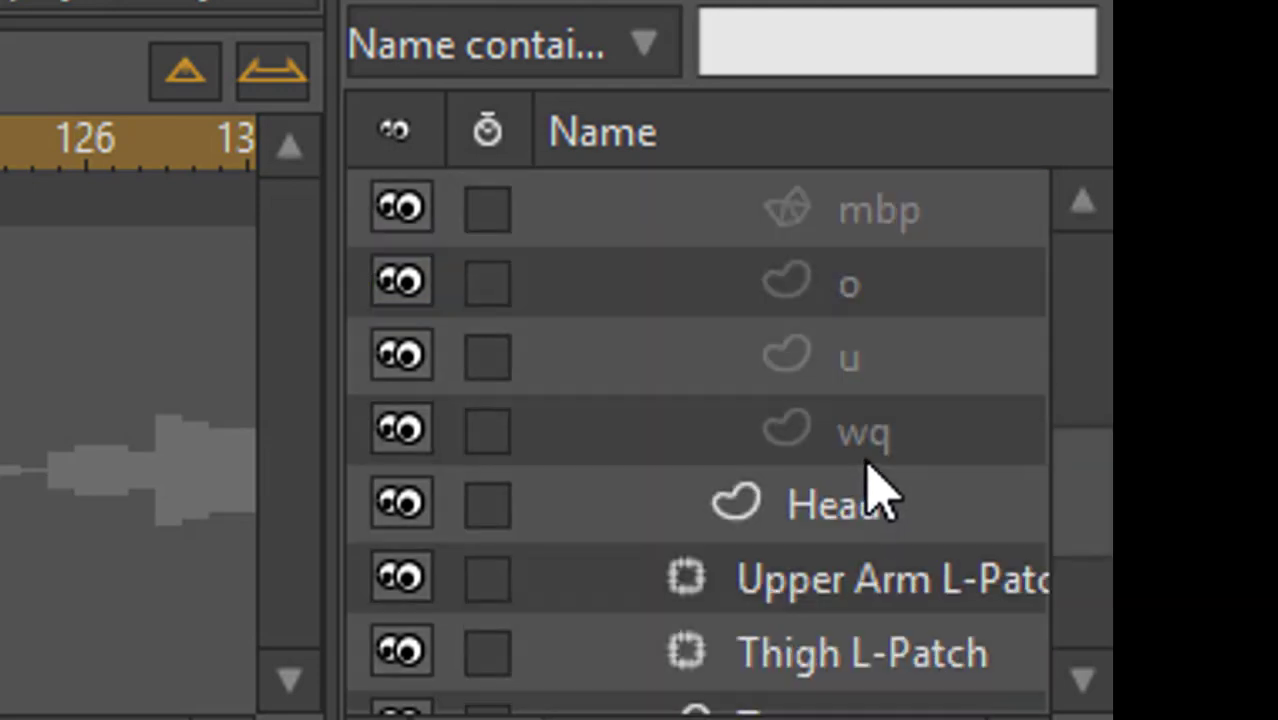
pyautogui.scroll(7, 875, 483)
pyautogui.scroll(-4, 879, 480)
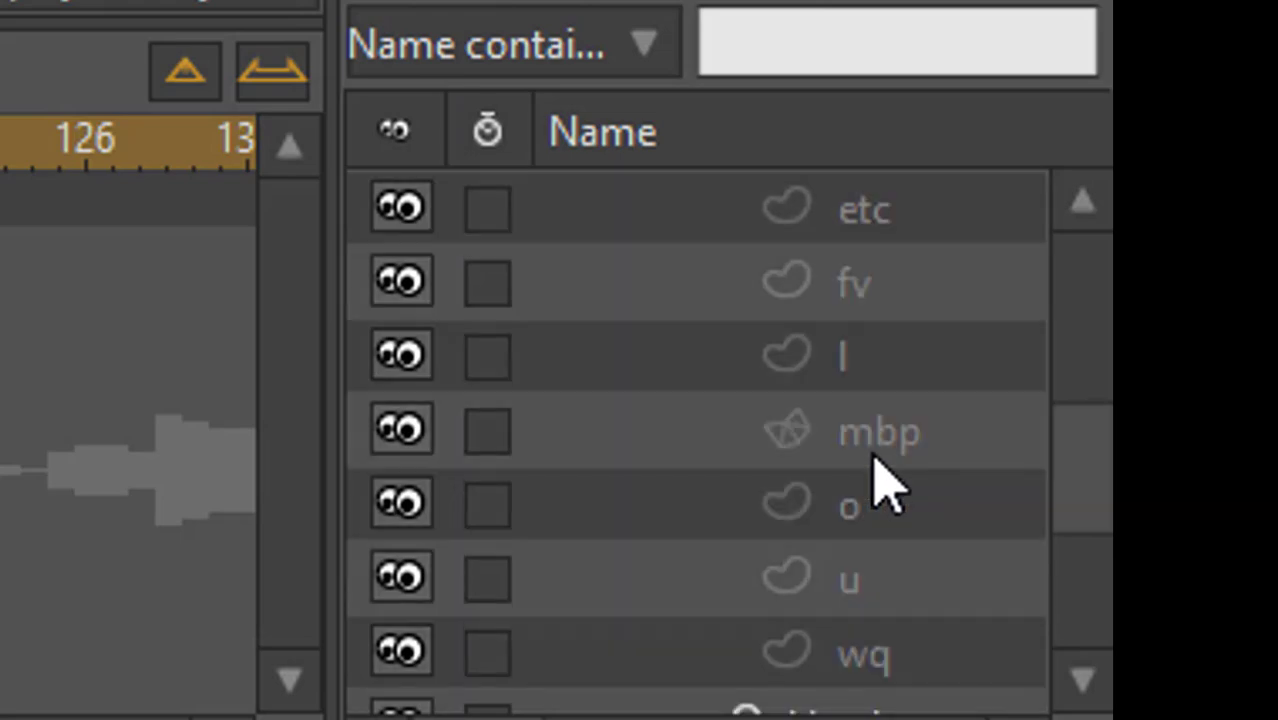
pyautogui.scroll(-1, 880, 485)
pyautogui.scroll(6, 915, 510)
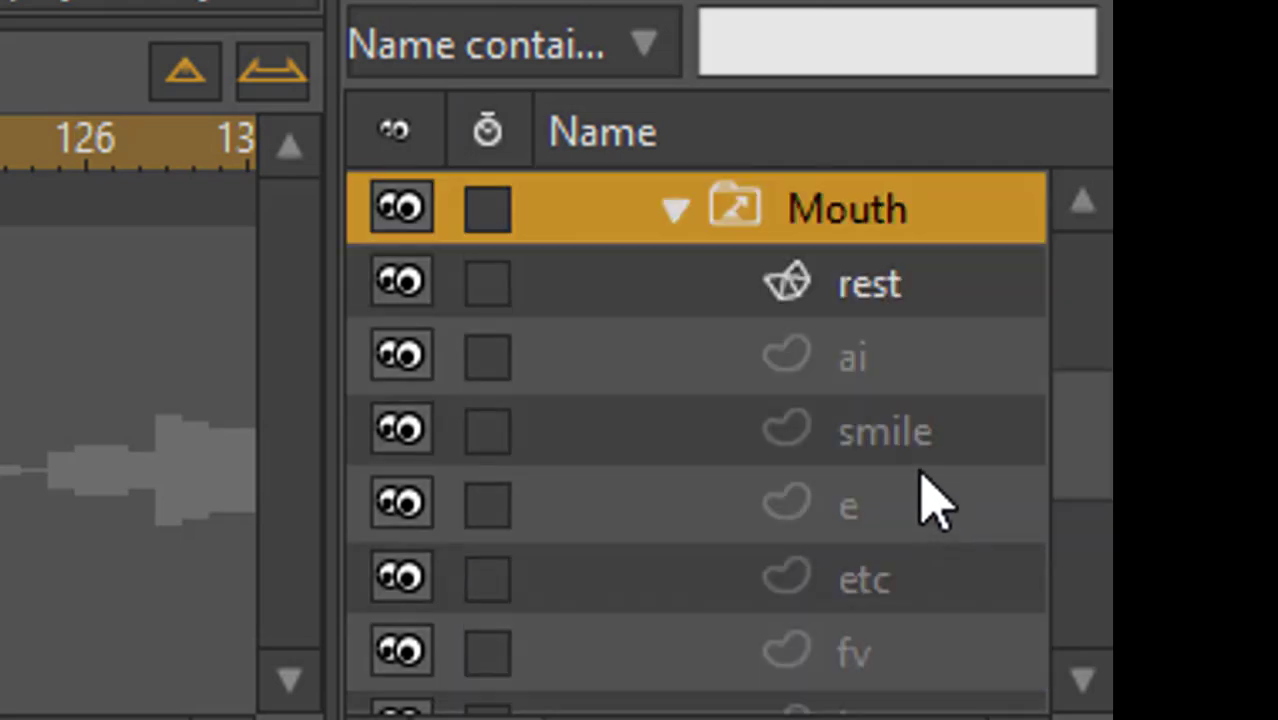
pyautogui.scroll(1, 847, 414)
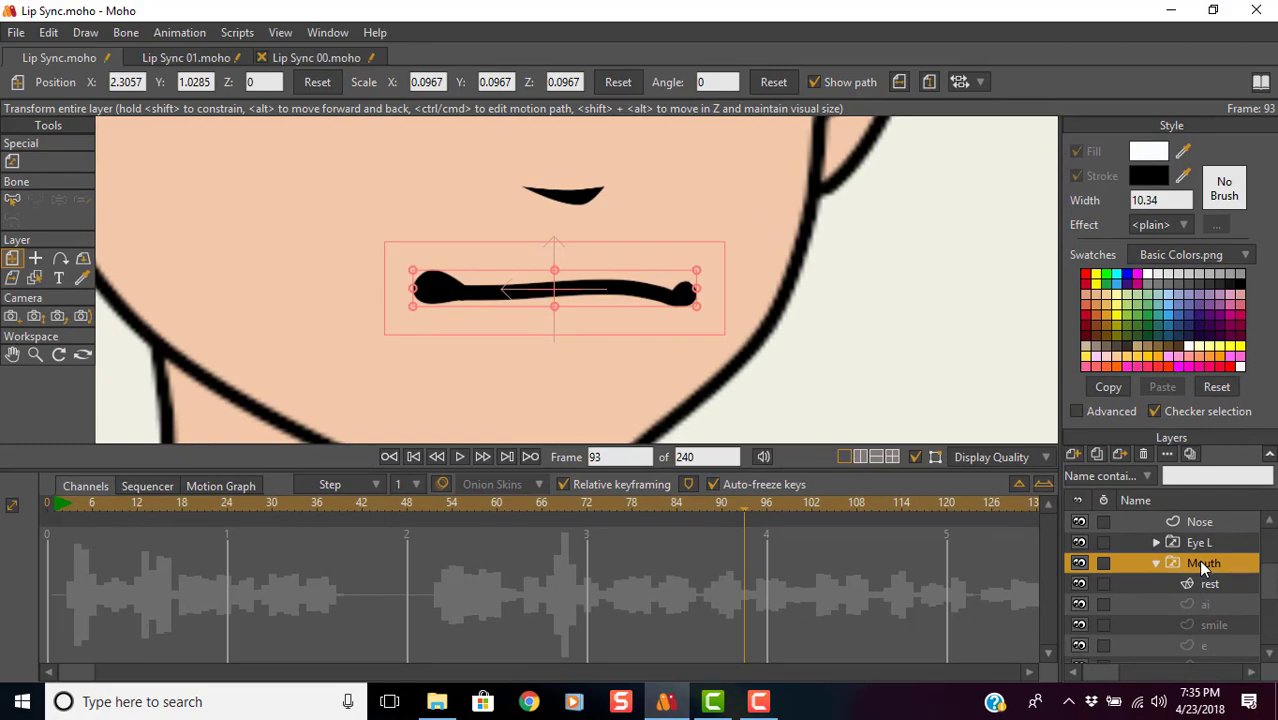
# Select the etc, e, fv, l and mbp mouth sublayers in turn.
pyautogui.scroll(-5, 1200, 563)
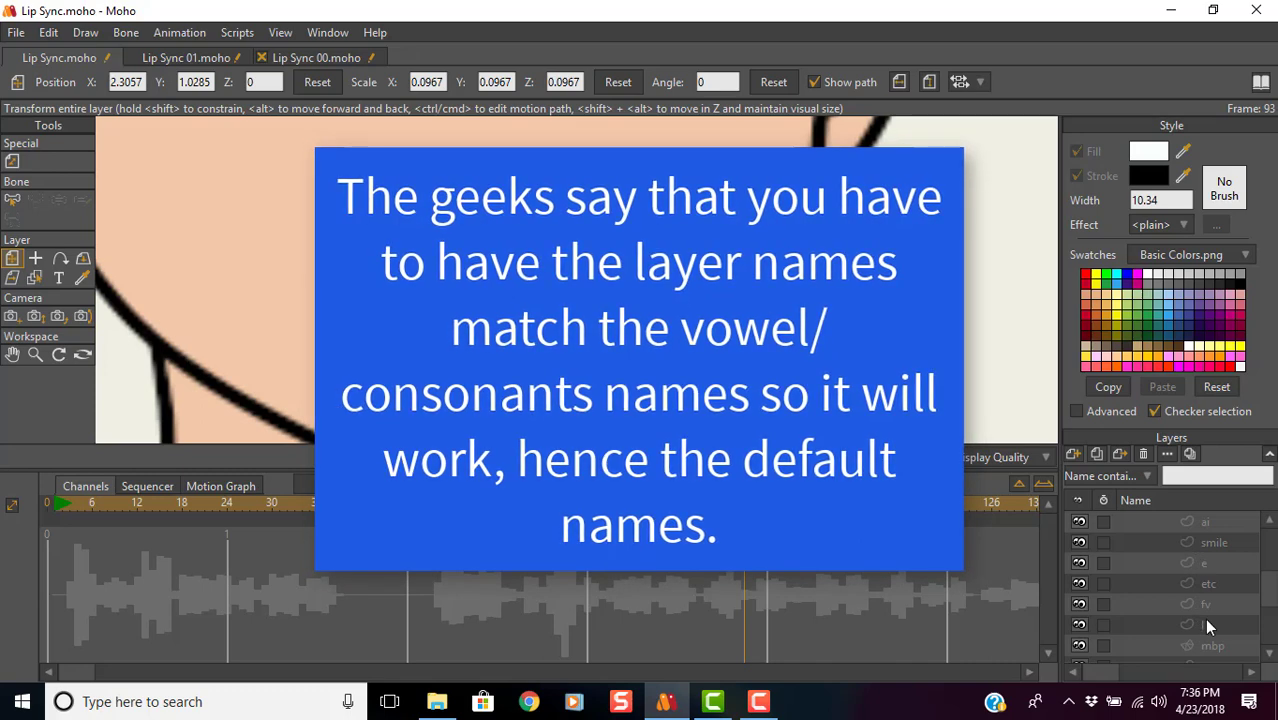
pyautogui.click(1208, 584)
pyautogui.click(1202, 561)
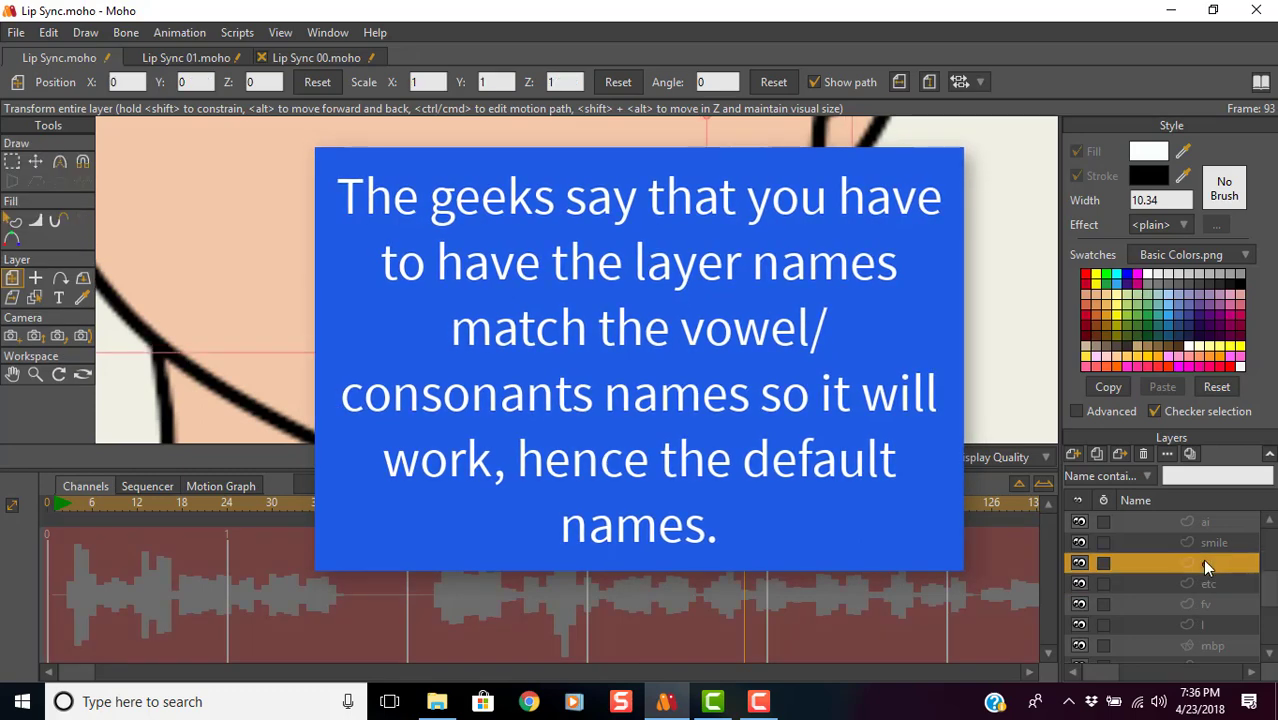
pyautogui.click(1201, 604)
pyautogui.click(1210, 624)
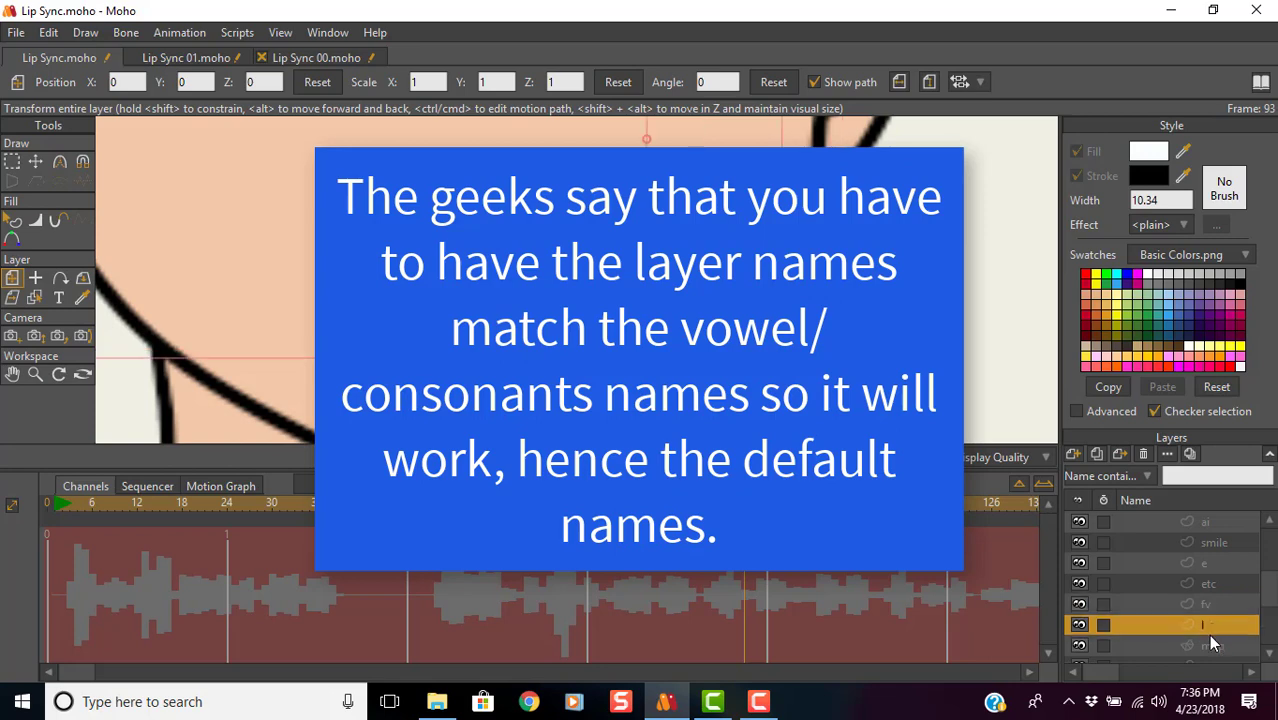
pyautogui.press('Down')
pyautogui.click(1201, 603)
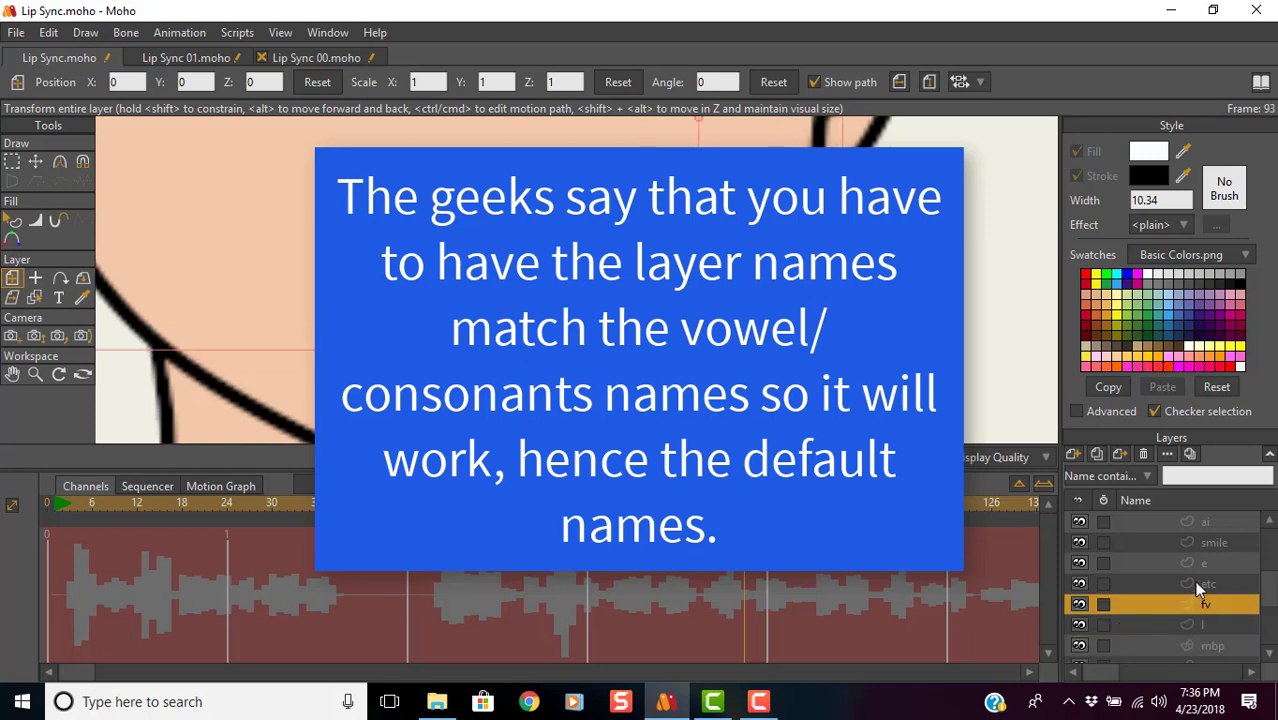
pyautogui.click(1195, 583)
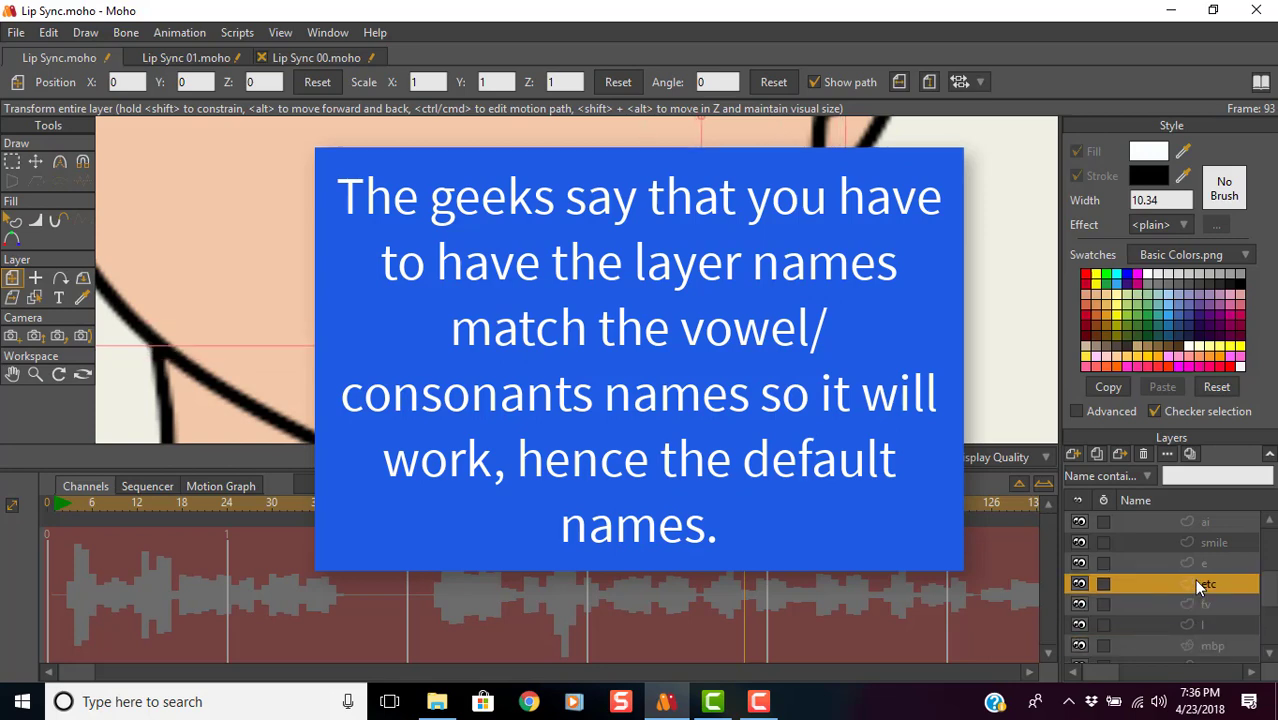
# Scroll the Layers panel to bring the Mouth switch layer back into view.
pyautogui.scroll(2, 1198, 585)
pyautogui.scroll(-3, 1199, 583)
pyautogui.scroll(-3, 1194, 574)
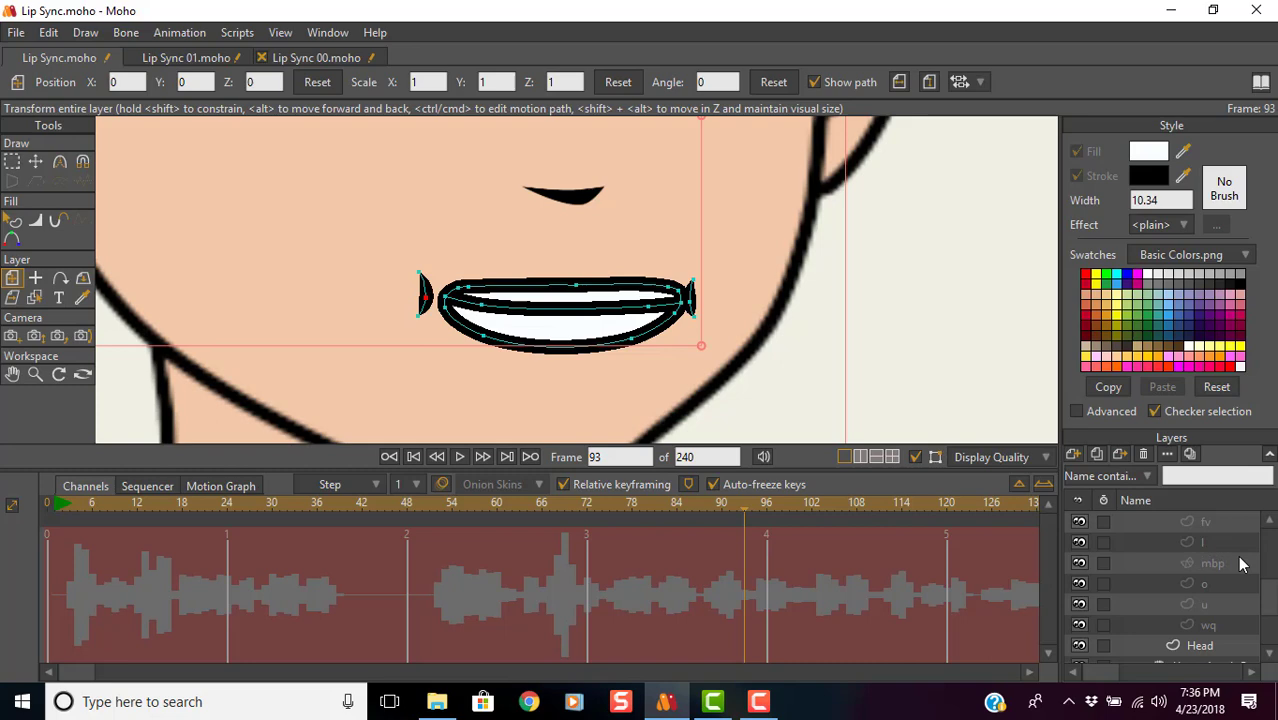
pyautogui.scroll(4, 1189, 556)
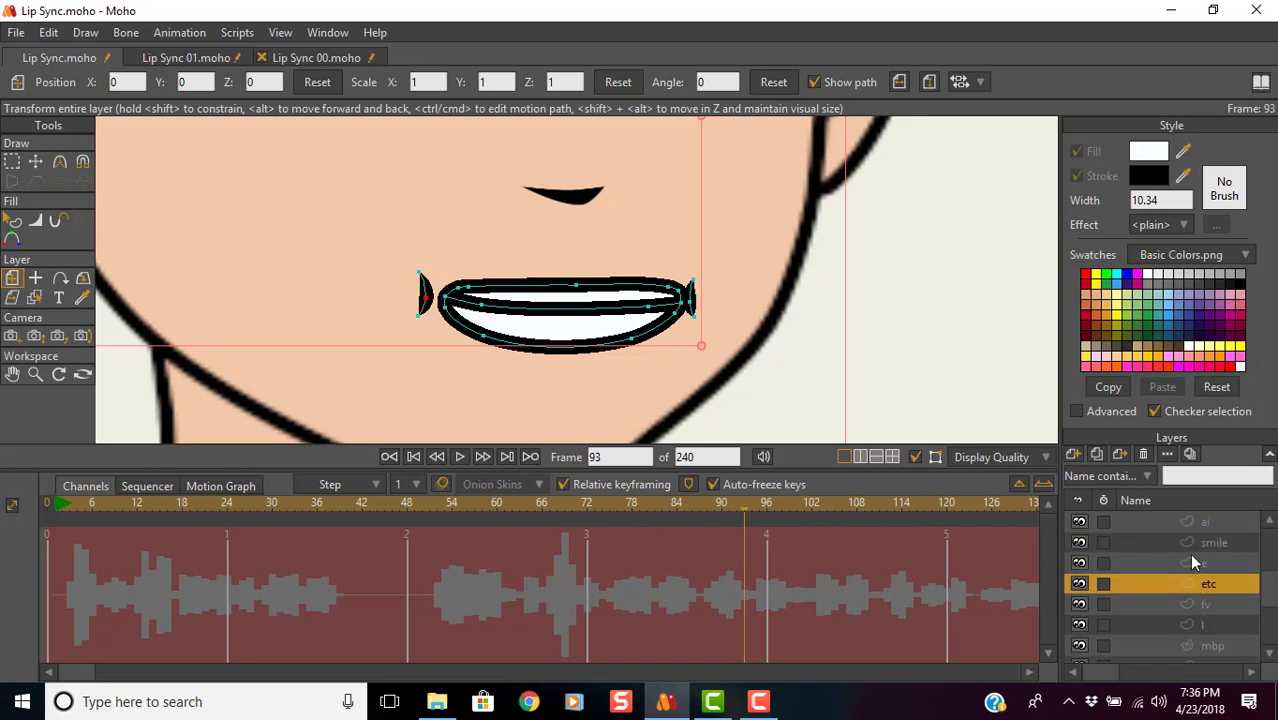
pyautogui.scroll(4, 1210, 542)
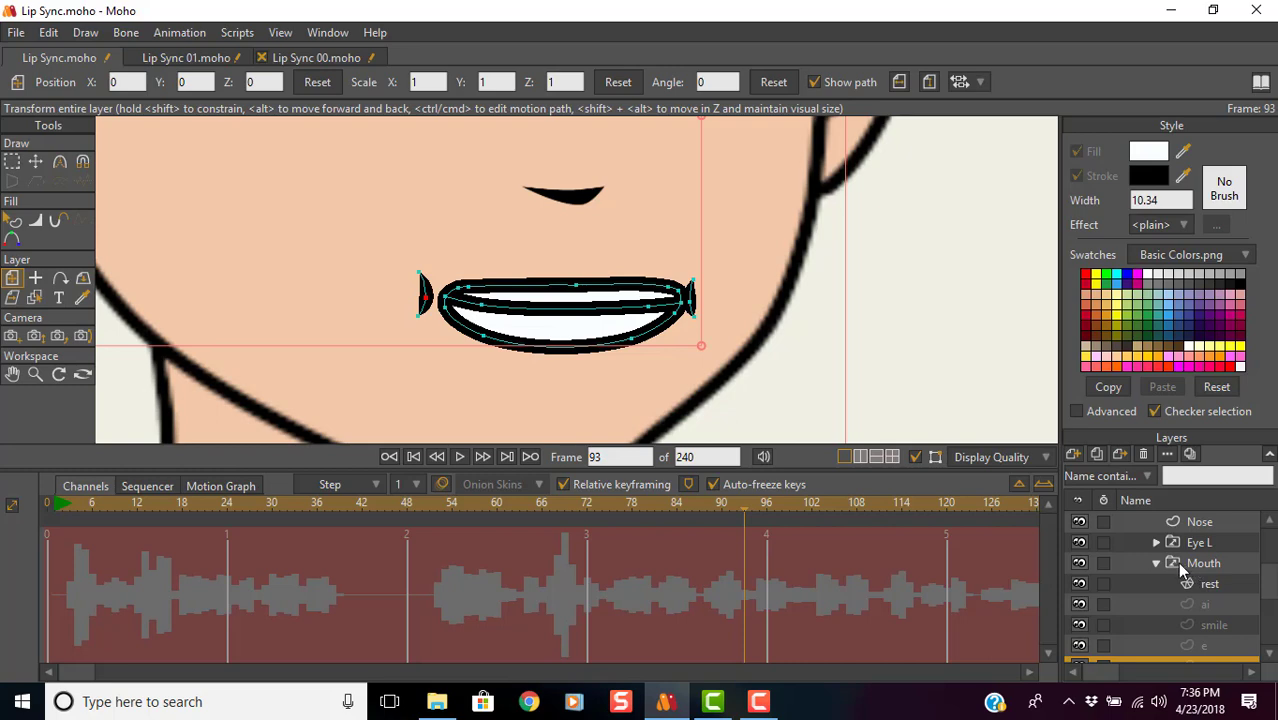
# Set the Mouth layer's Switch audio sync source to speech.mp3, then rewind to frame 0.
pyautogui.doubleClick(1177, 566)
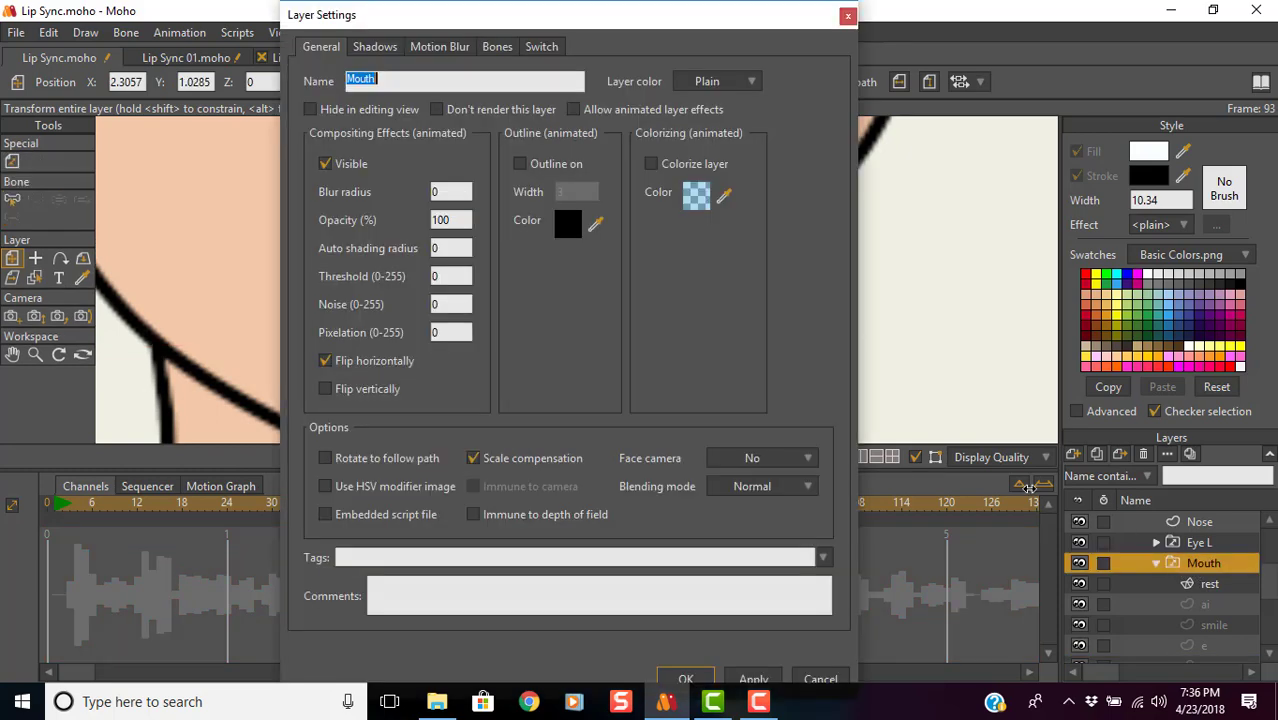
pyautogui.click(545, 49)
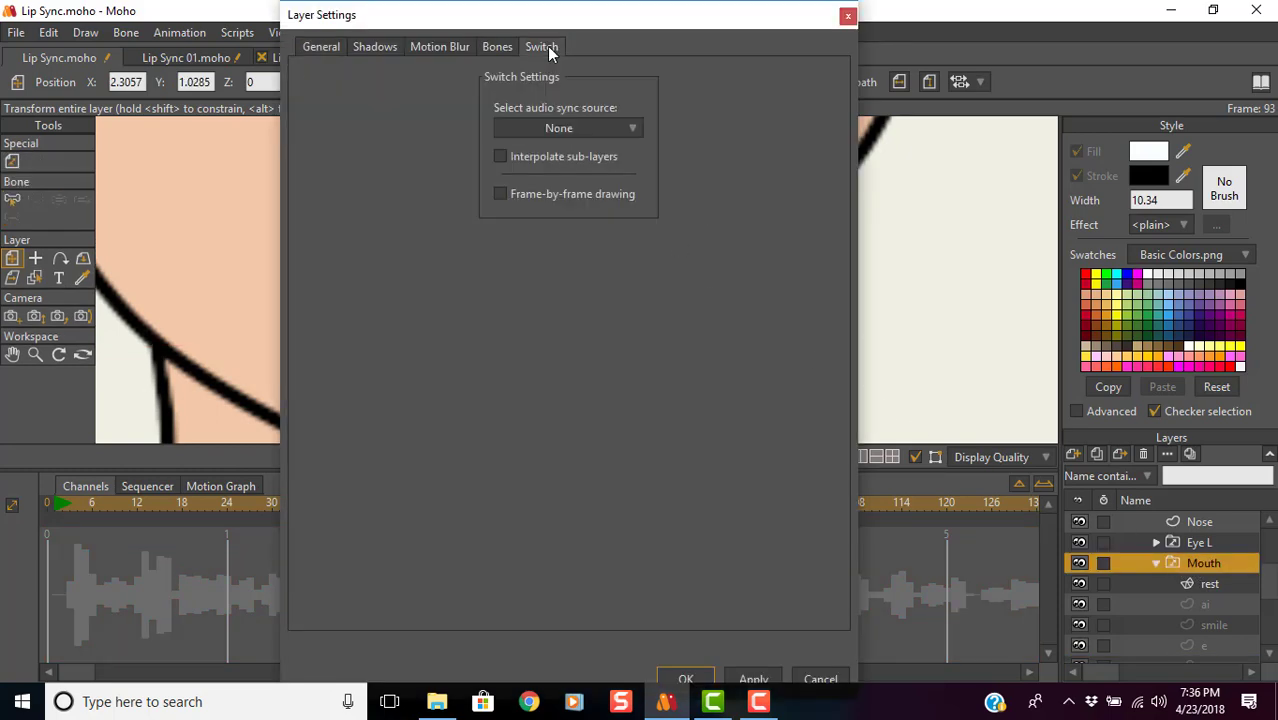
pyautogui.click(592, 122)
pyautogui.click(623, 168)
pyautogui.click(685, 679)
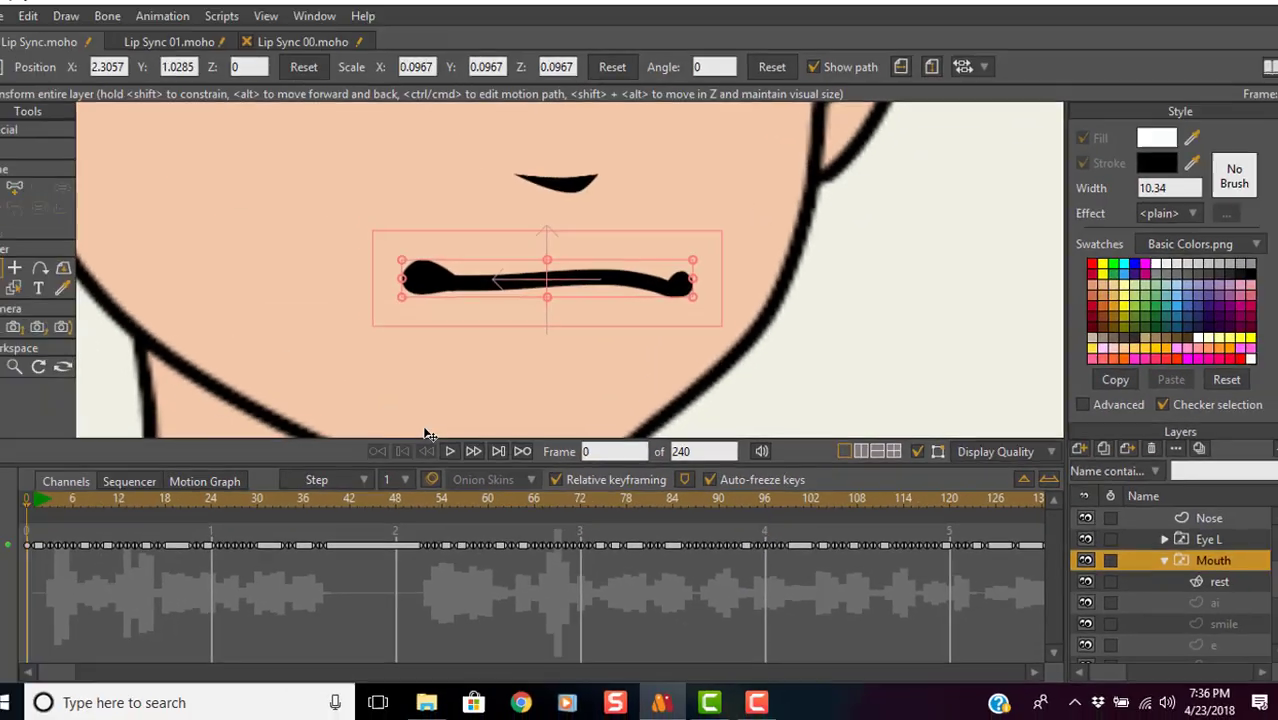
pyautogui.press('space')
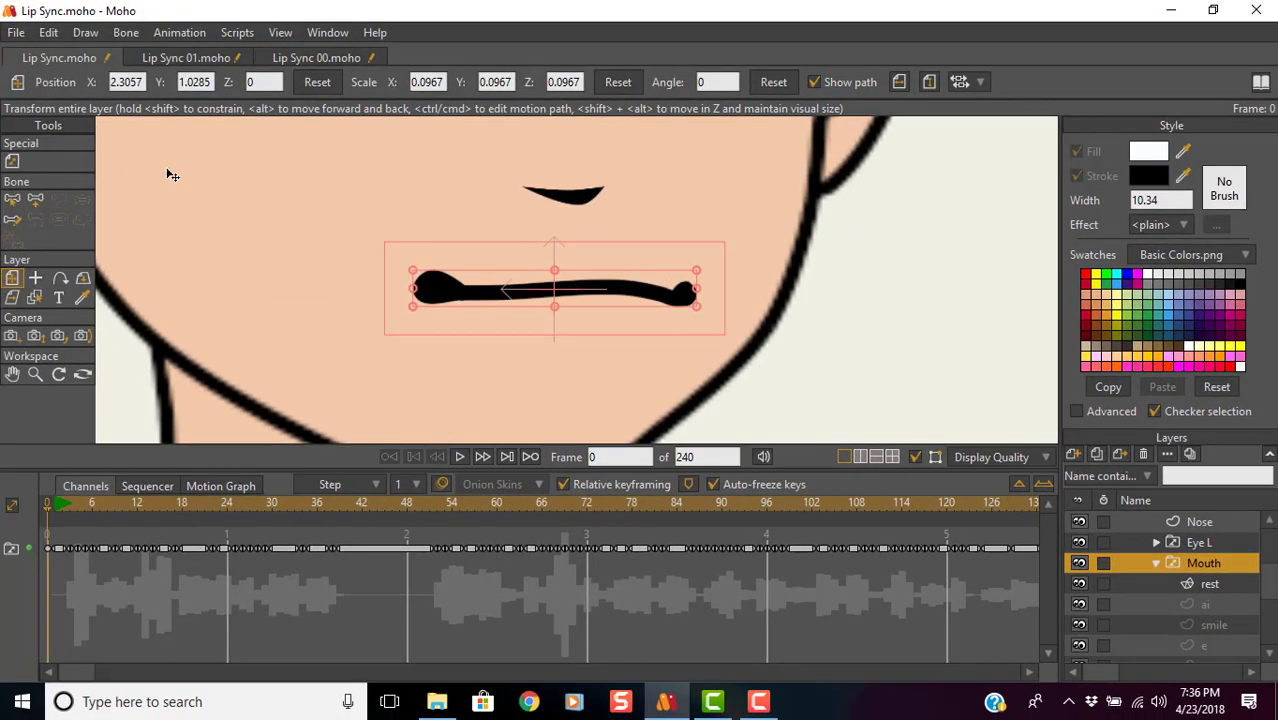
# Change the project's End frame from 240 to 588 in Project Settings.
pyautogui.click(17, 33)
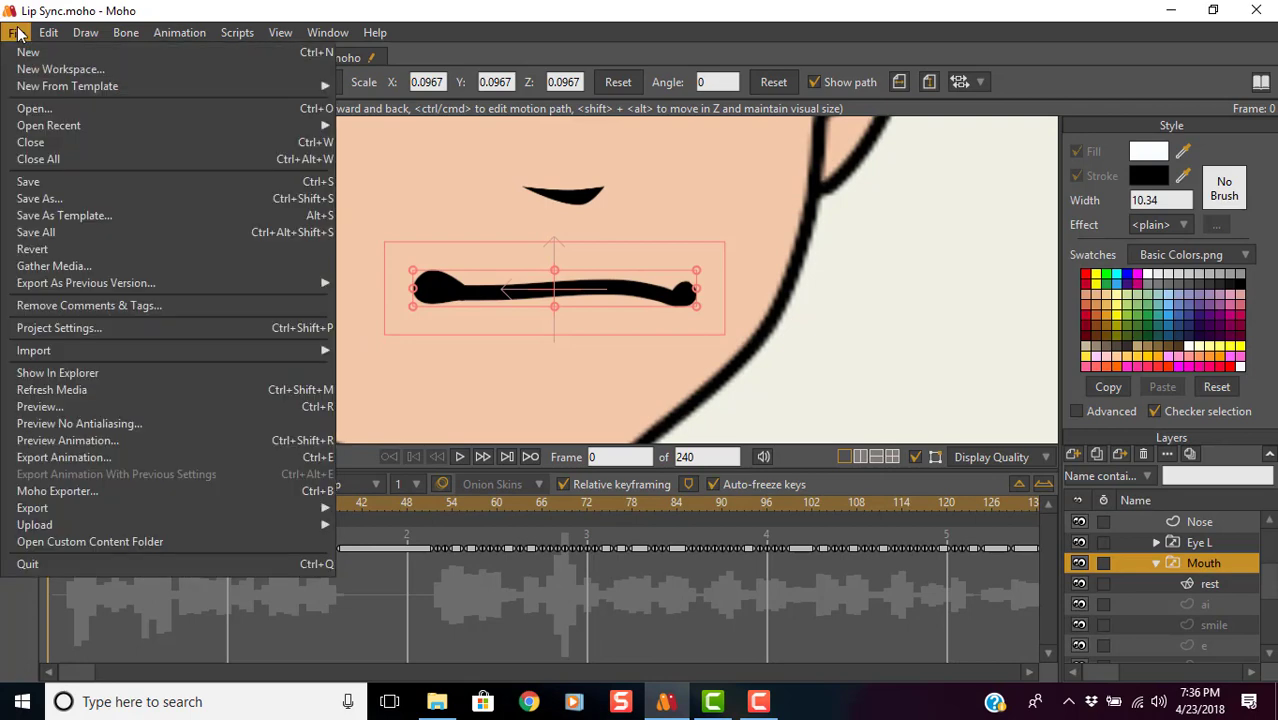
pyautogui.click(100, 327)
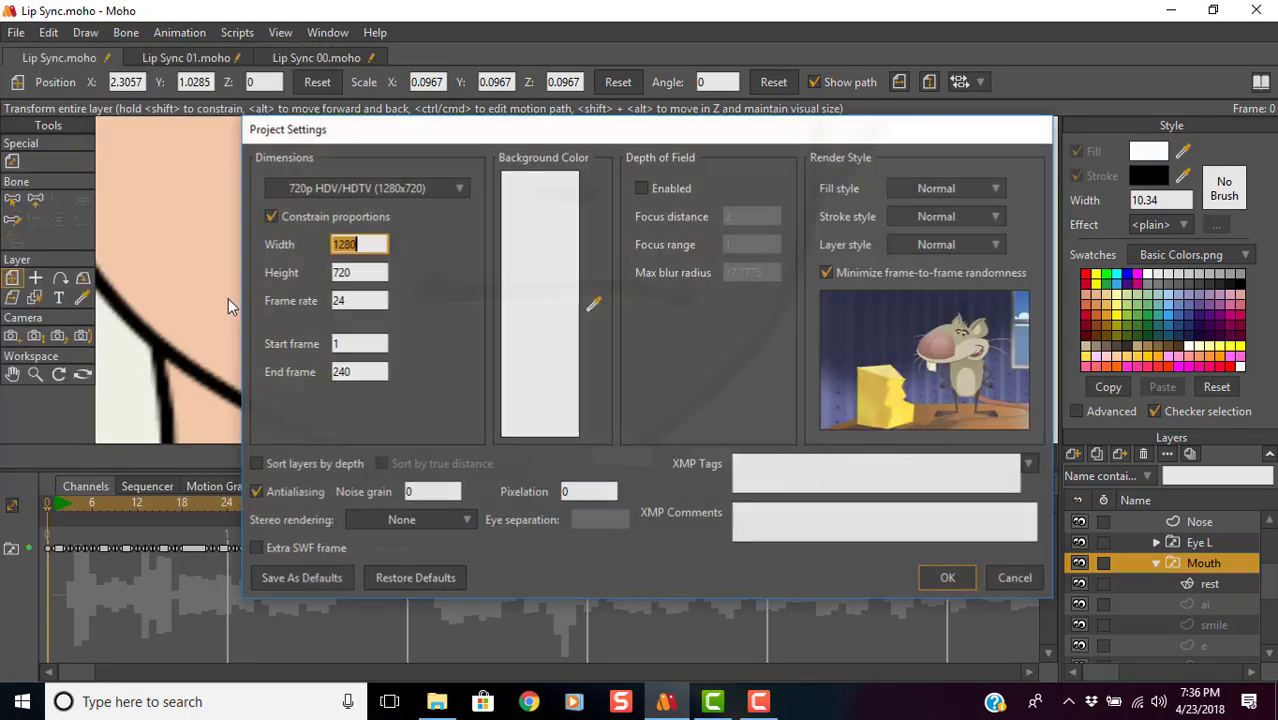
pyautogui.click(361, 374)
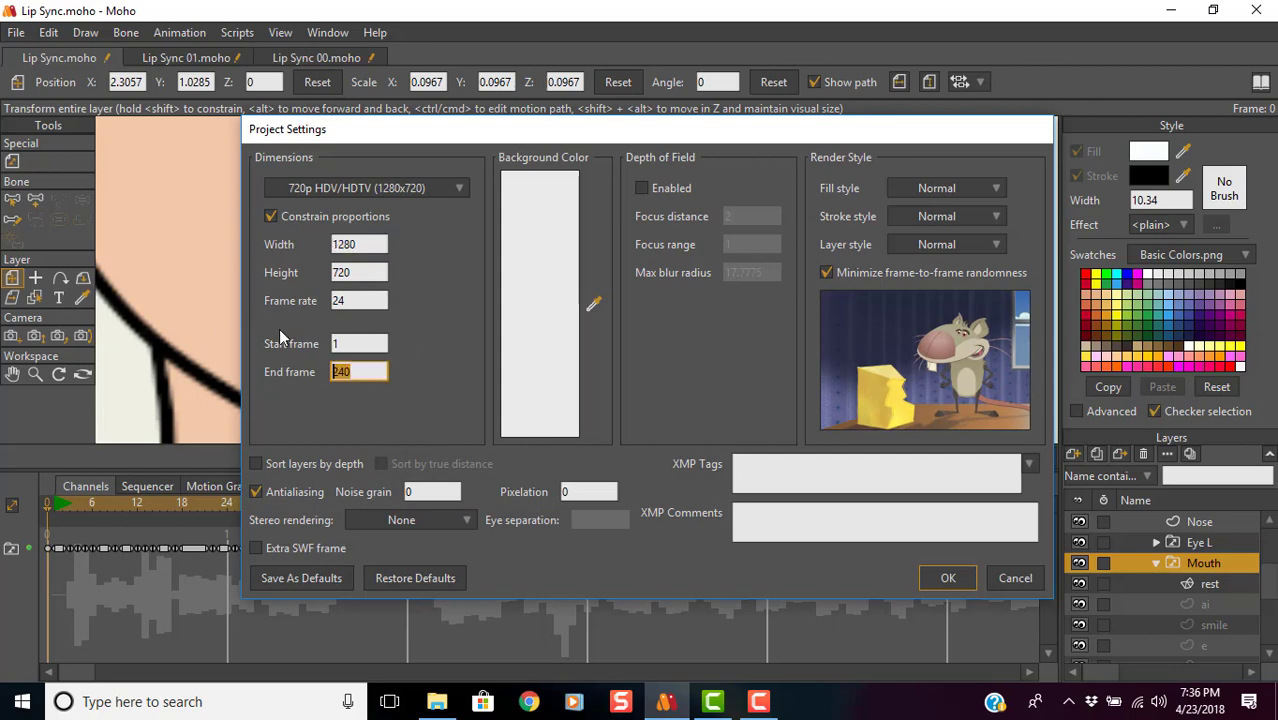
pyautogui.write('588')
pyautogui.click(938, 578)
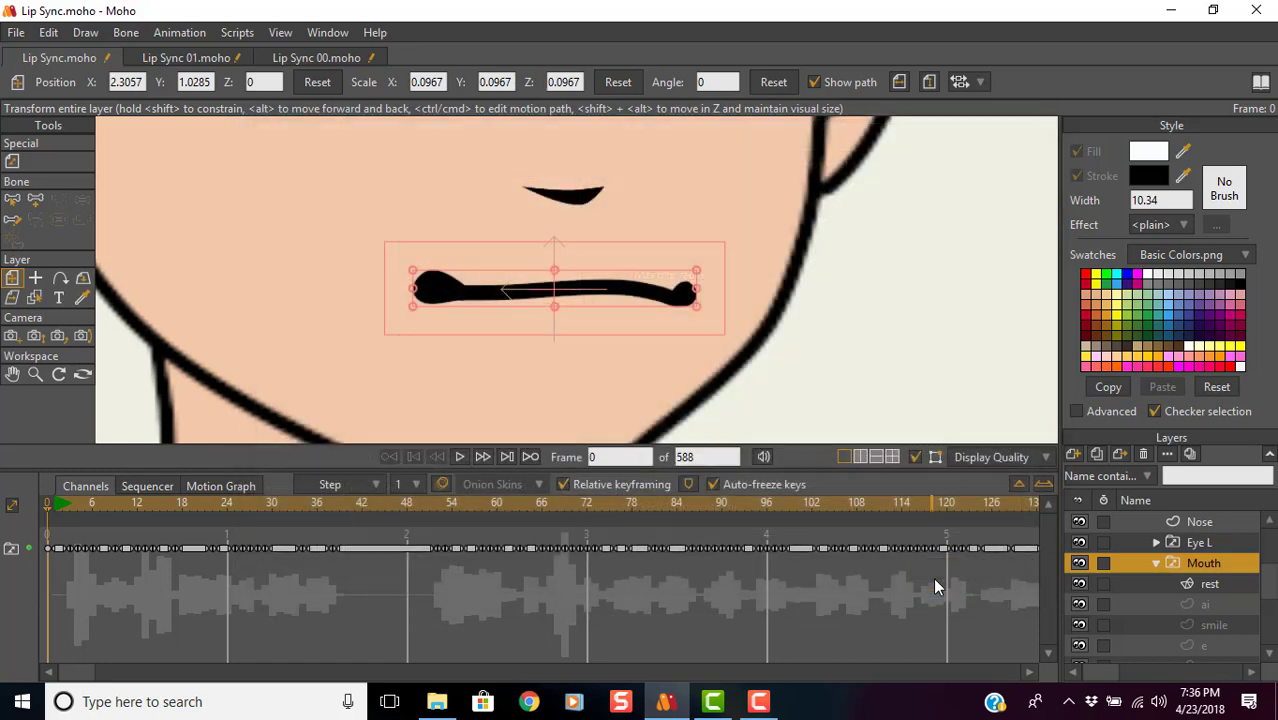
# Play the lip-synced animation and stop it at frame 250 of 588.
pyautogui.click(460, 457)
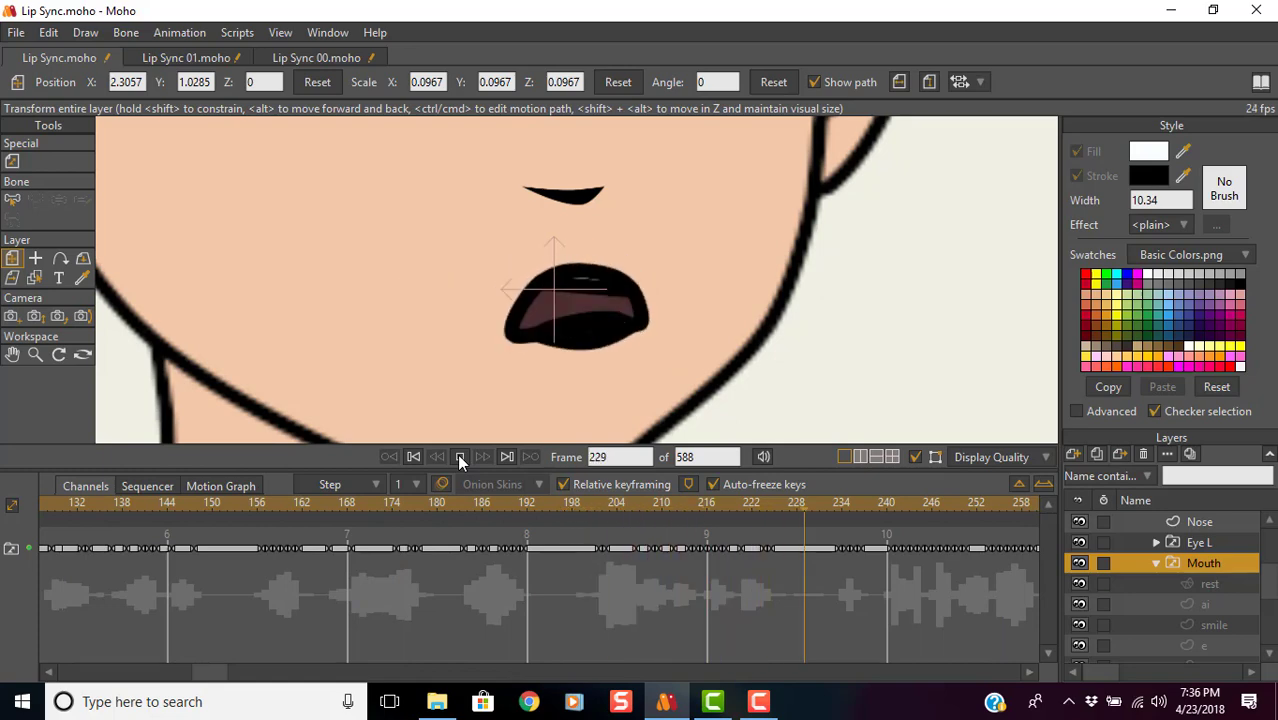
pyautogui.click(459, 456)
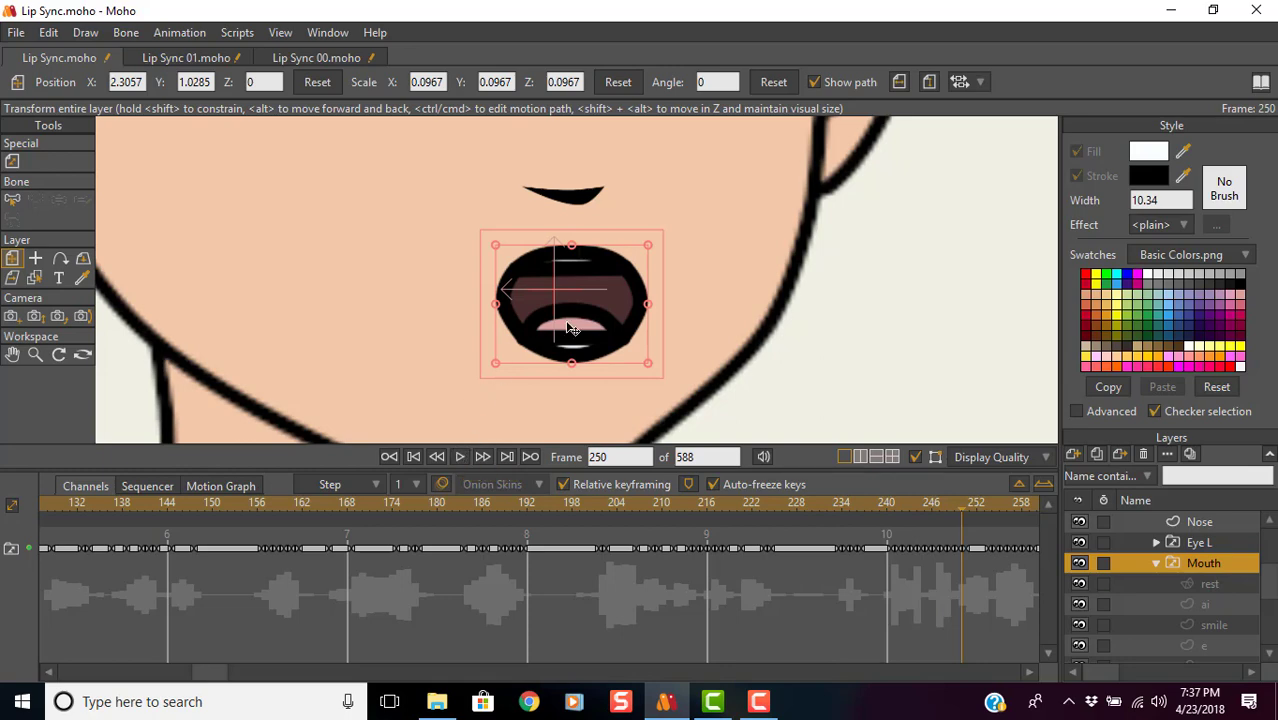
# Switch to Lip Sync 01.moho and look through its 1.jpg–5.jpg mouth sublayers.
pyautogui.click(183, 58)
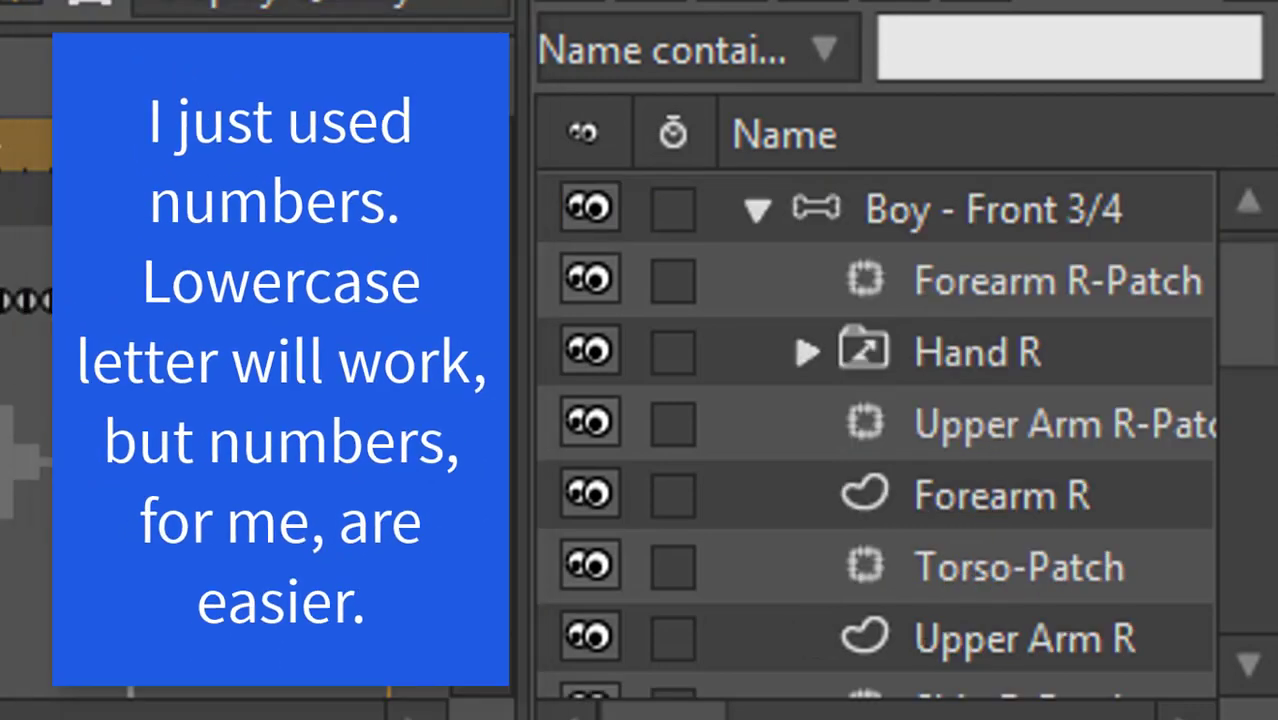
pyautogui.scroll(-3, 790, 399)
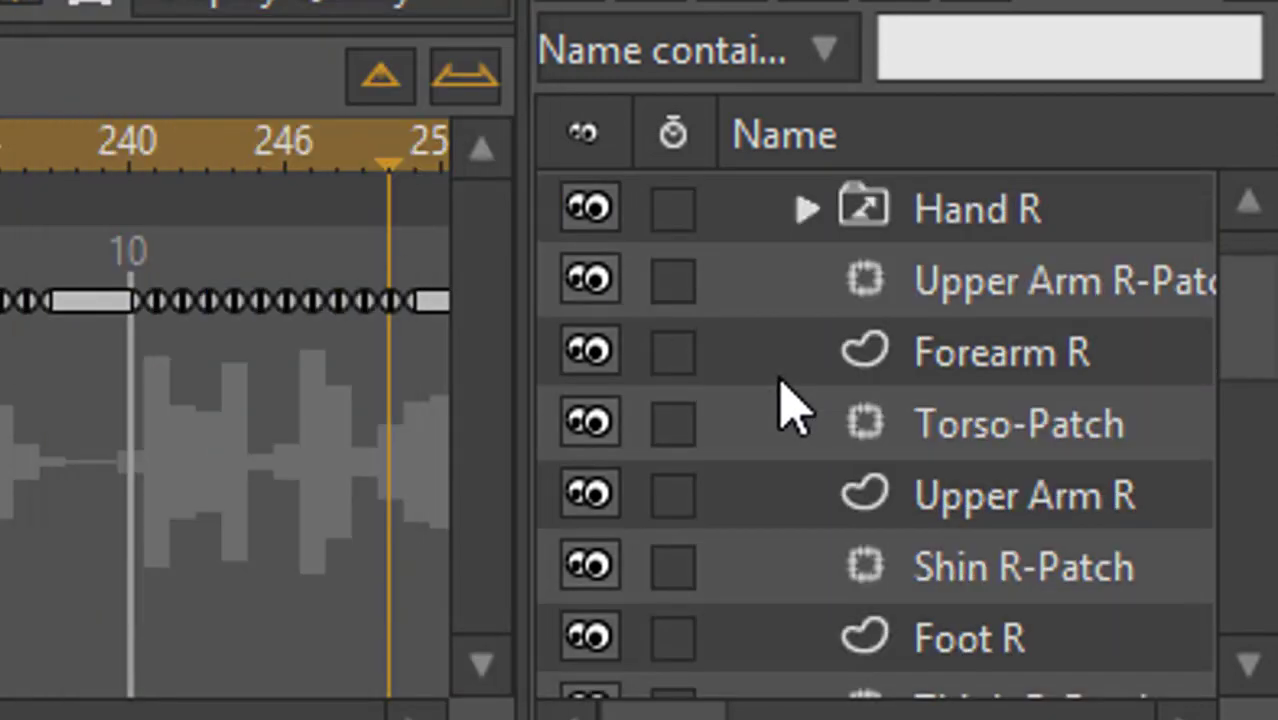
pyautogui.scroll(-4, 650, 330)
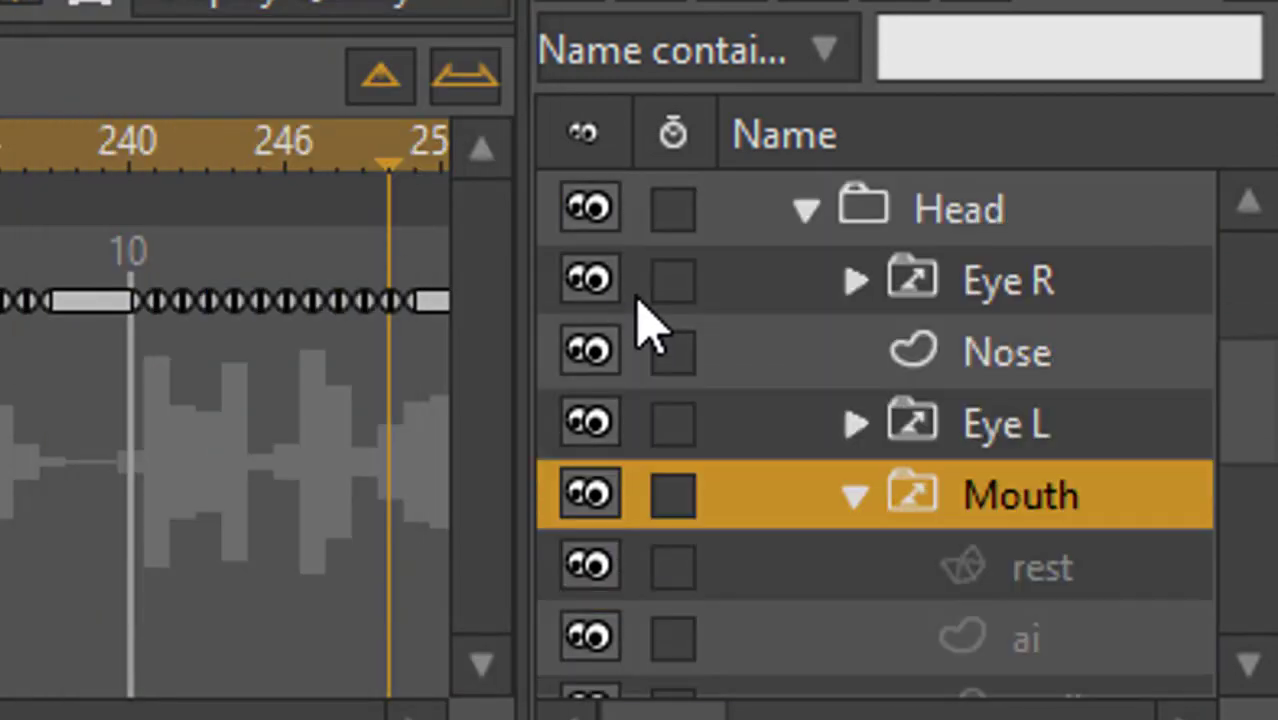
pyautogui.scroll(-1, 650, 330)
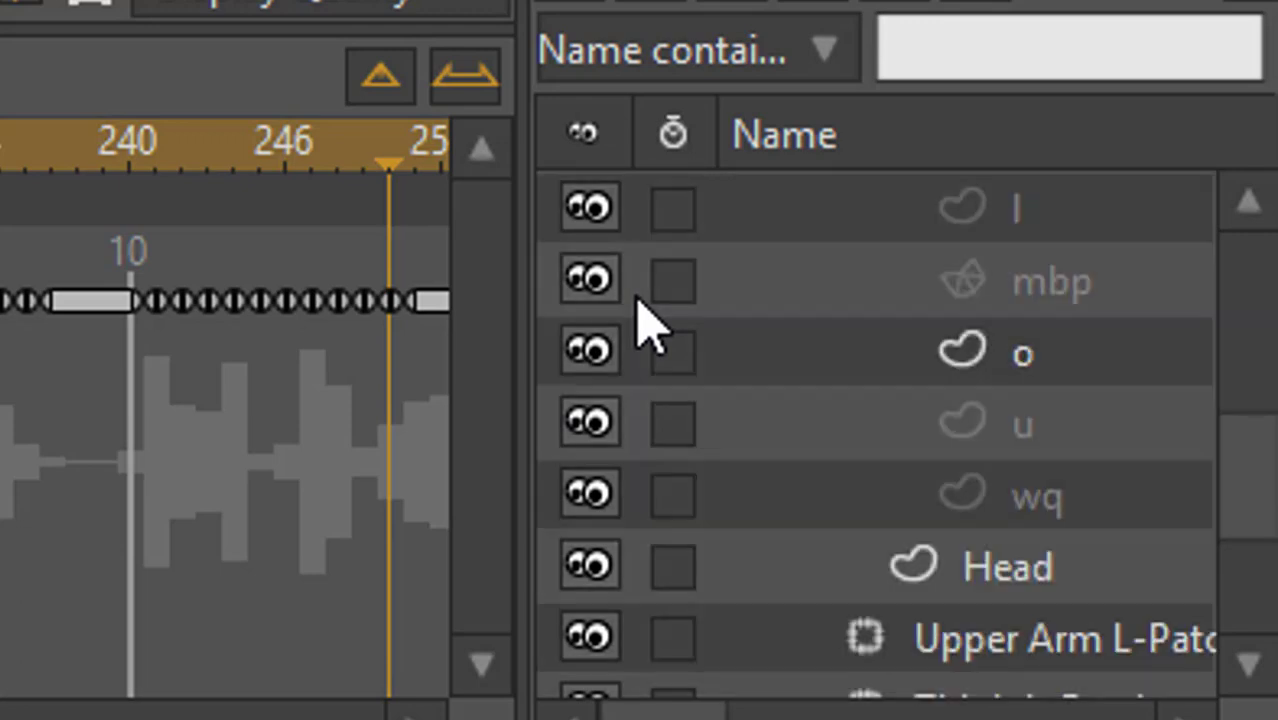
pyautogui.scroll(2, 650, 330)
pyautogui.scroll(-1, 993, 476)
pyautogui.scroll(1, 979, 481)
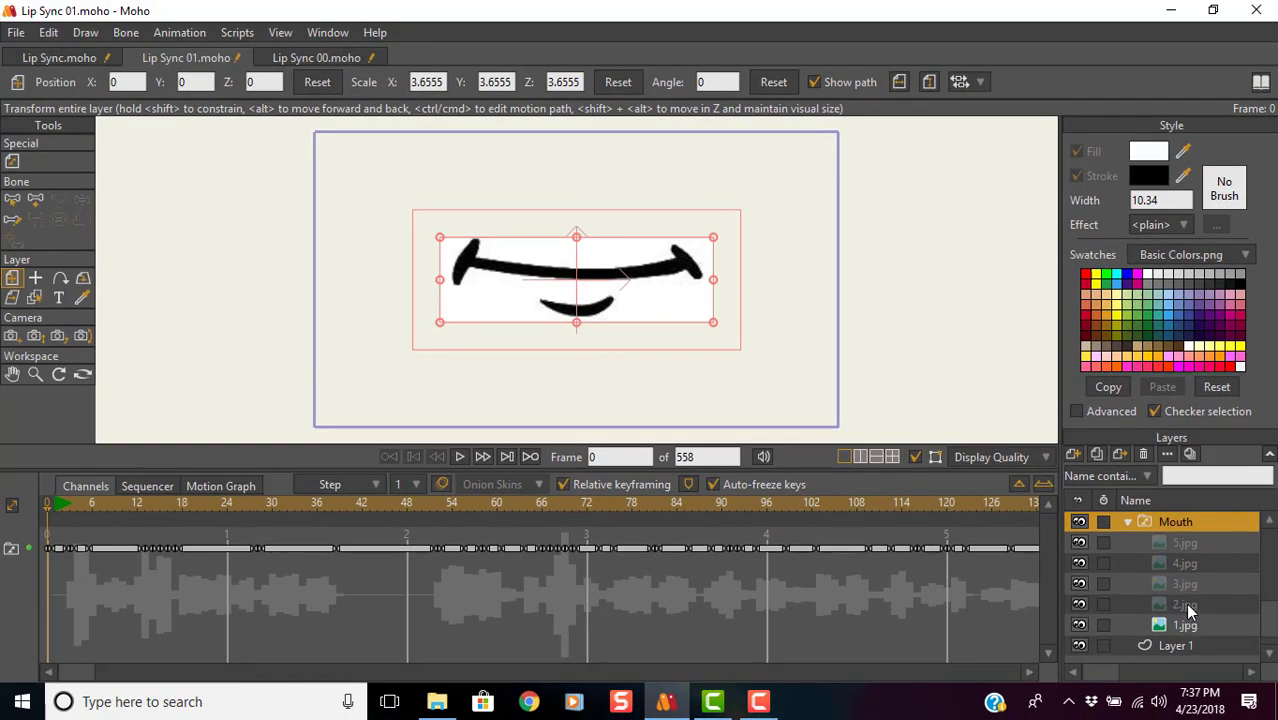
# Preview each of the five mouth images, 1.jpg through 5.jpg, in Lip Sync 01.
pyautogui.click(1184, 626)
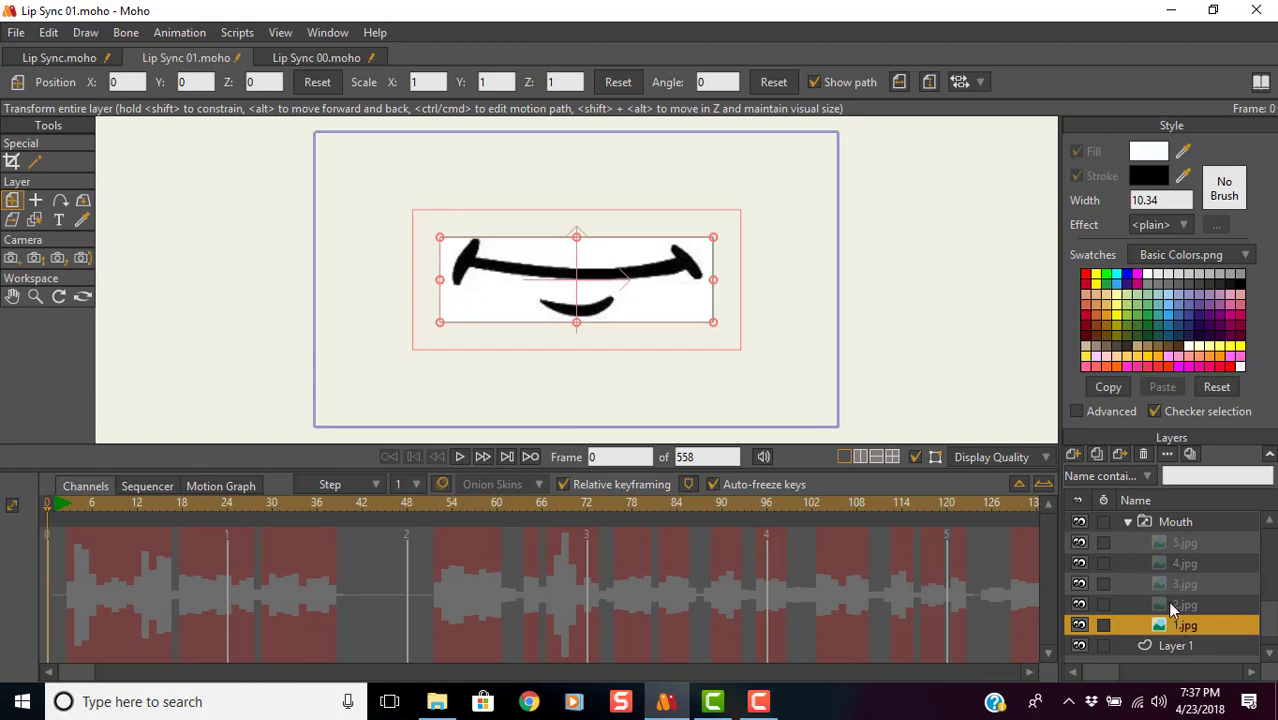
pyautogui.click(1175, 604)
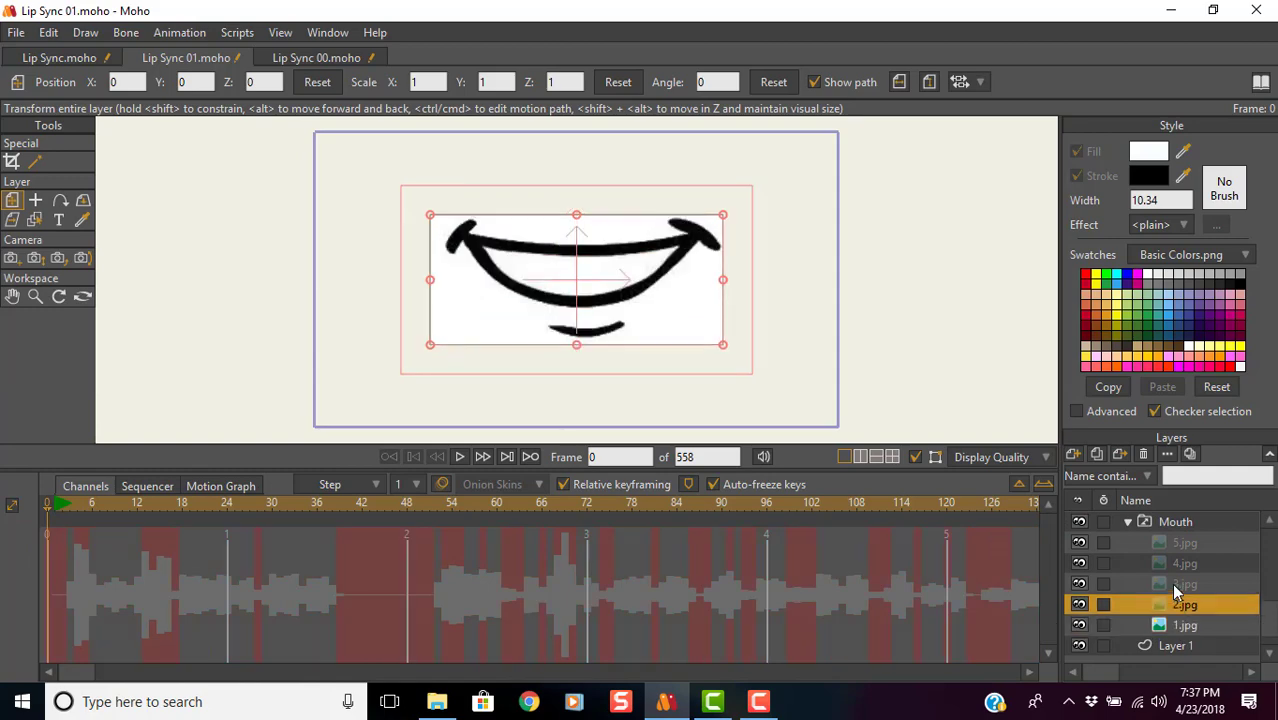
pyautogui.click(1174, 584)
pyautogui.click(1176, 566)
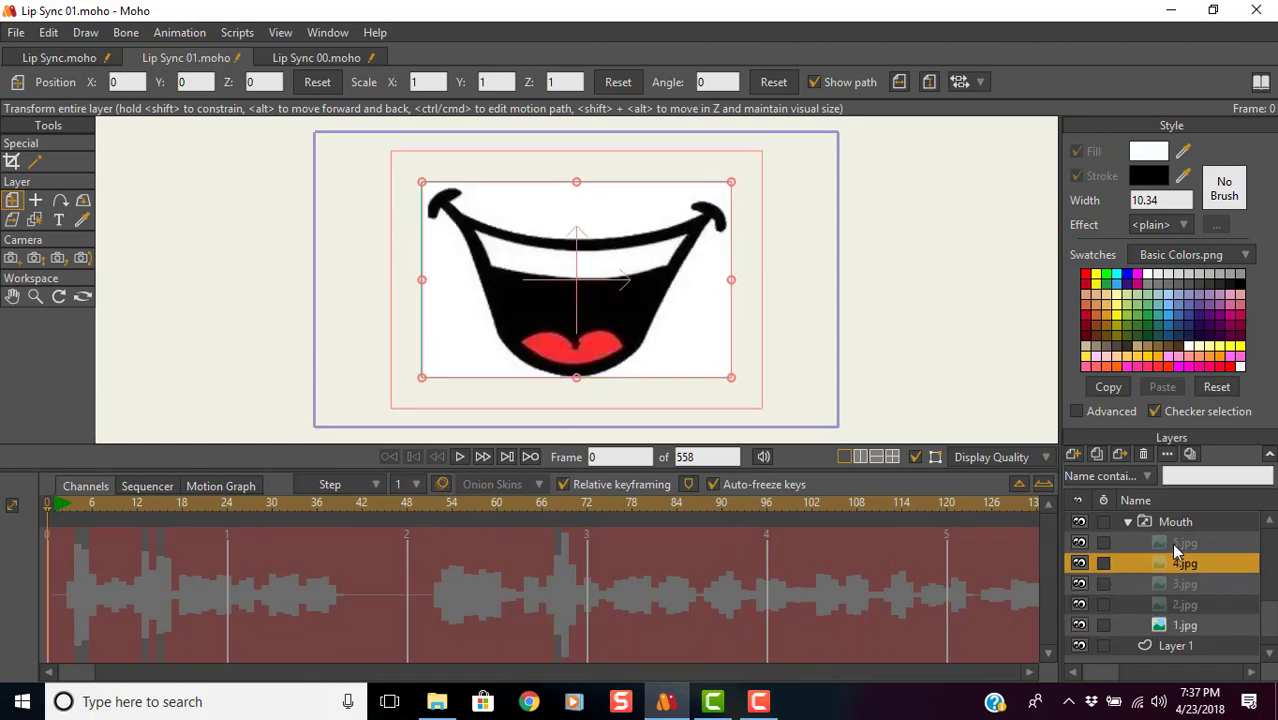
pyautogui.click(1175, 543)
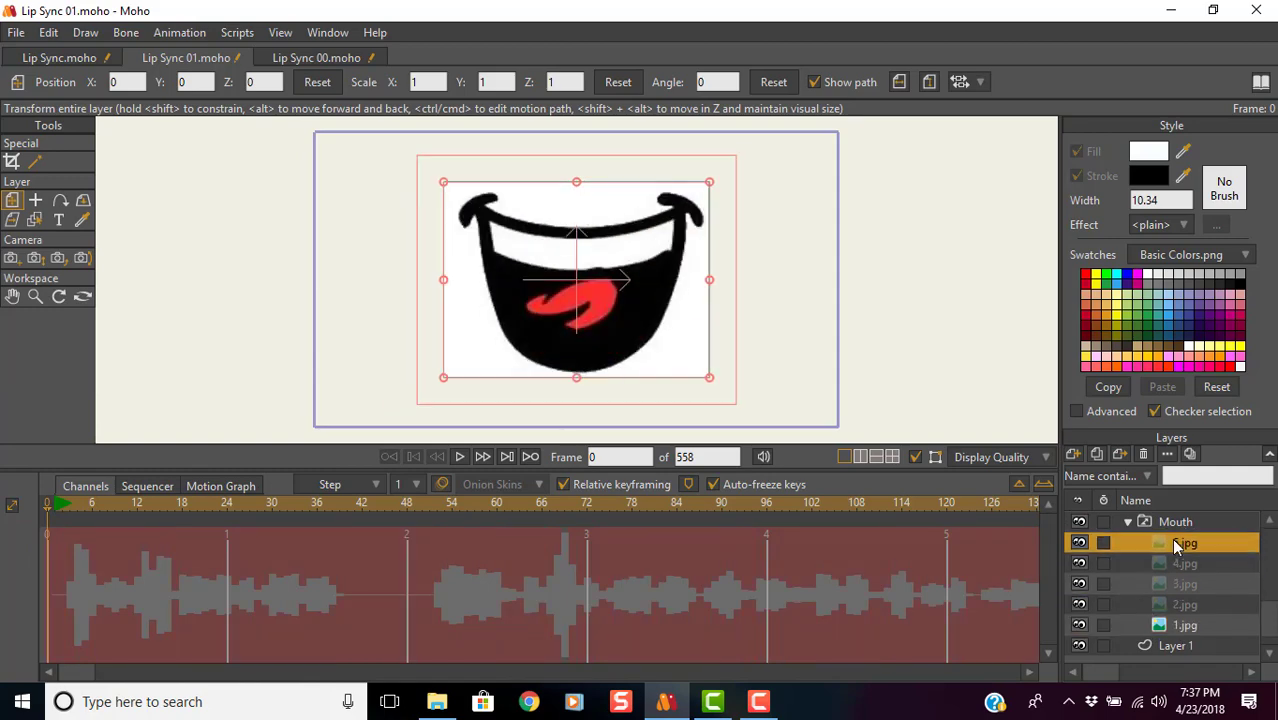
# Cycle again from closed-mouth 1.jpg to tongue-out 5.jpg, then select the Mouth switch group.
pyautogui.click(1185, 625)
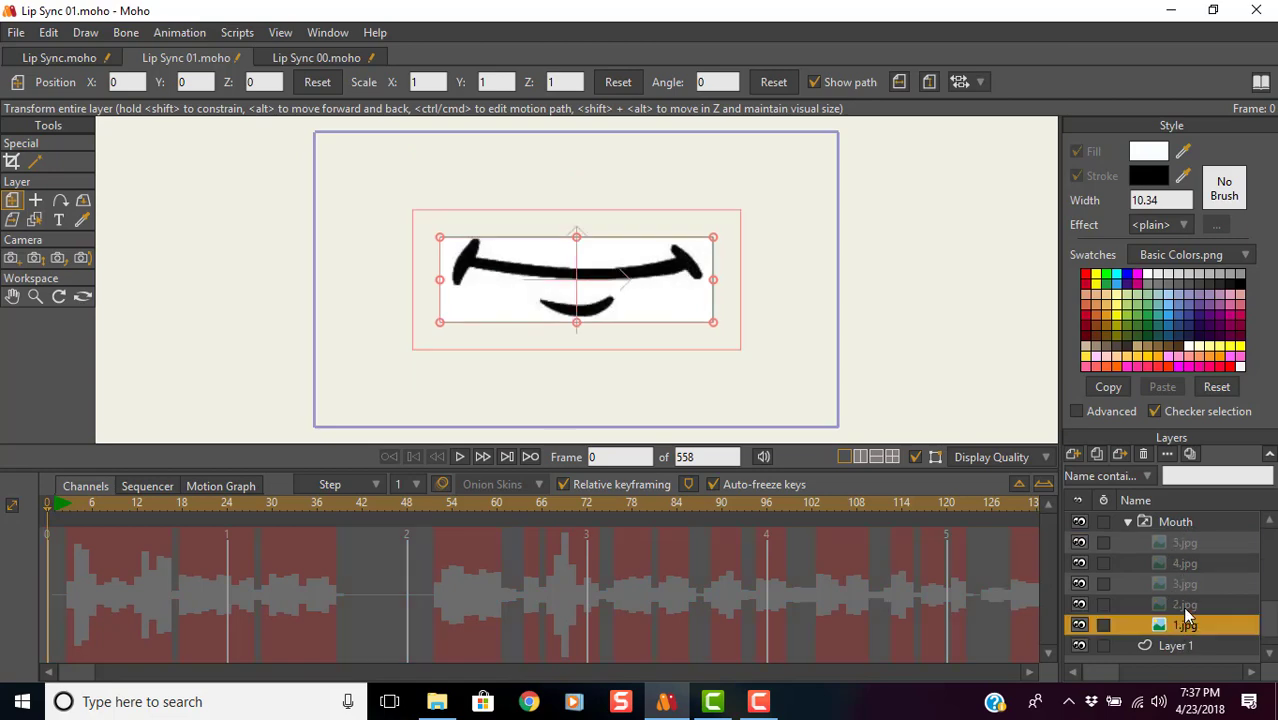
pyautogui.click(1187, 605)
pyautogui.click(1180, 584)
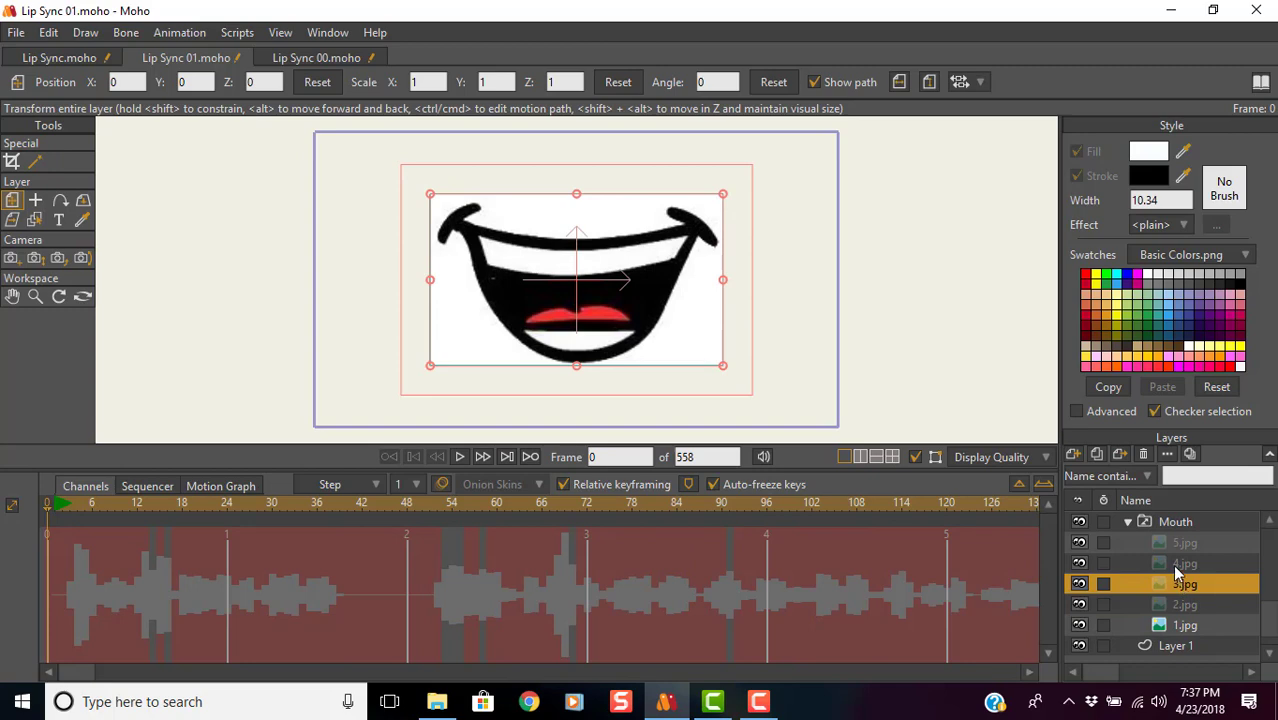
pyautogui.click(1177, 566)
pyautogui.click(1176, 547)
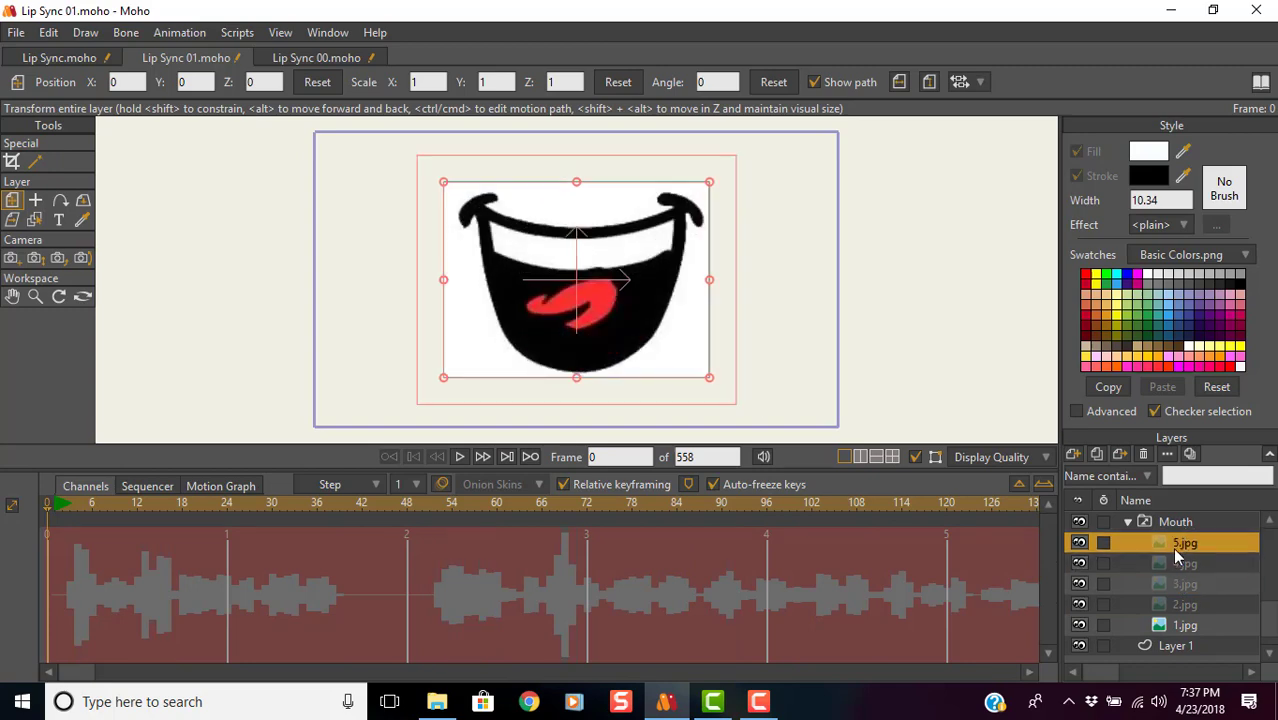
pyautogui.click(1145, 524)
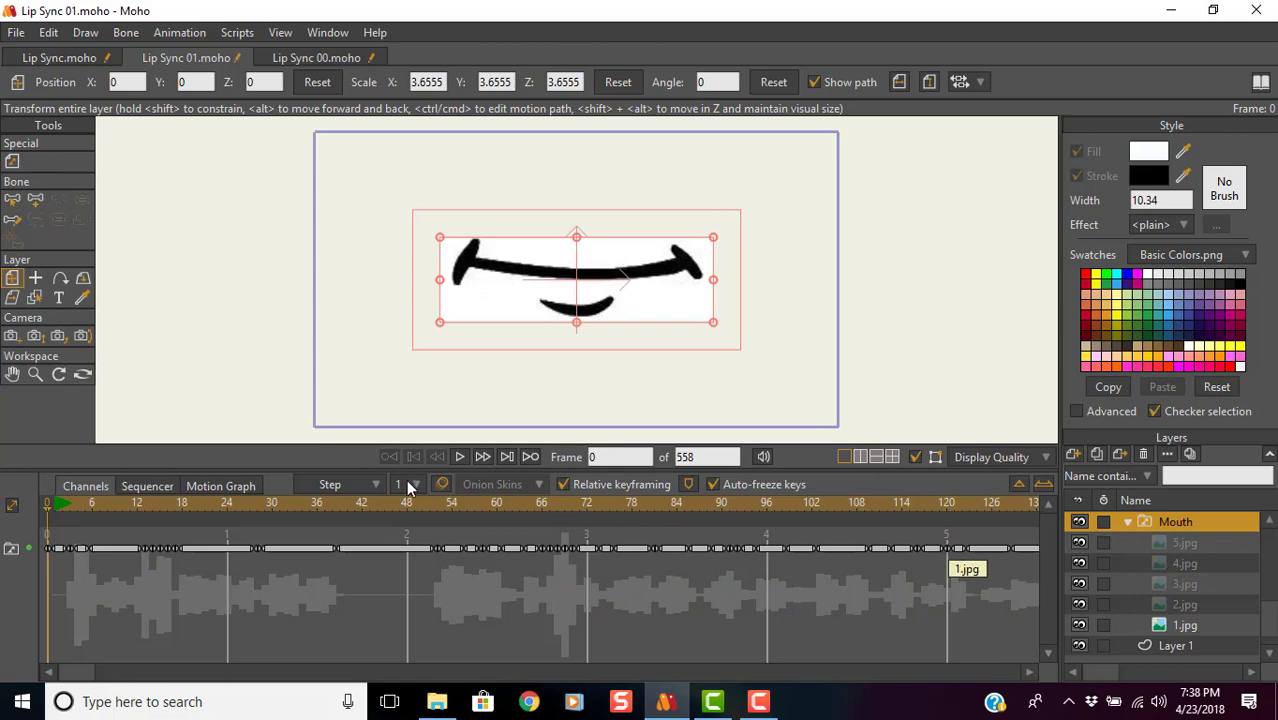
pyautogui.click(461, 457)
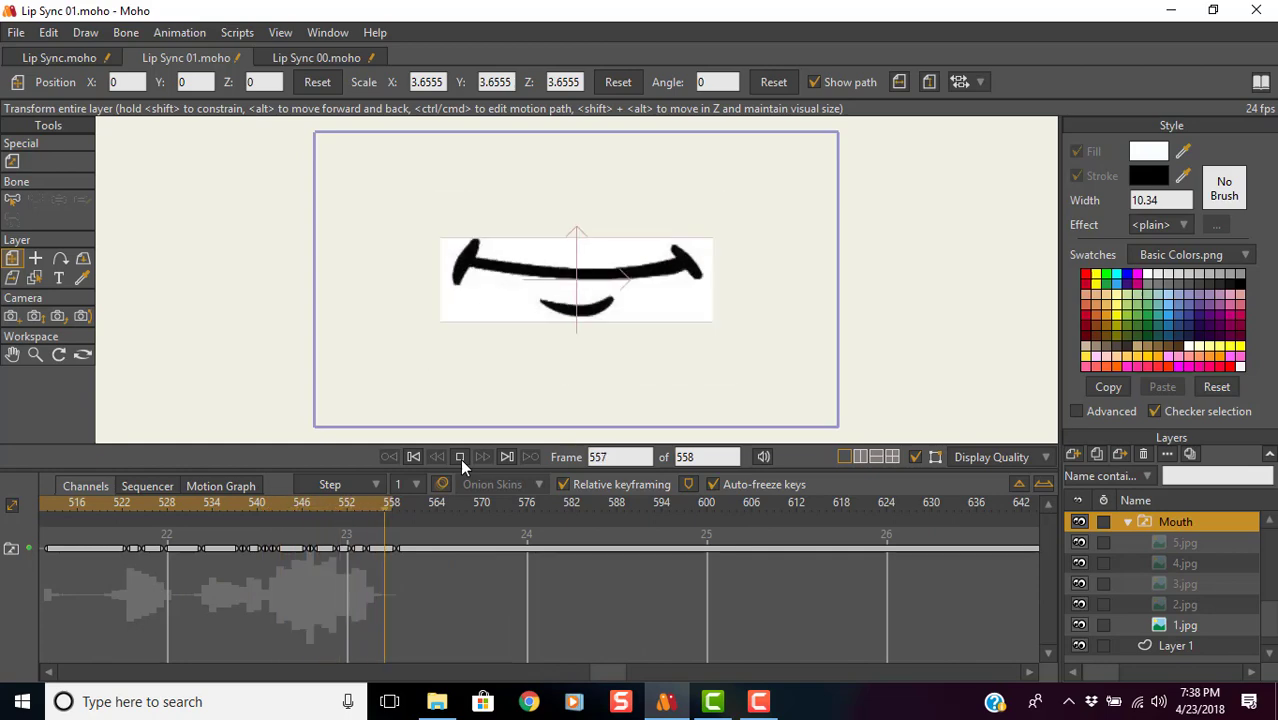
pyautogui.click(460, 457)
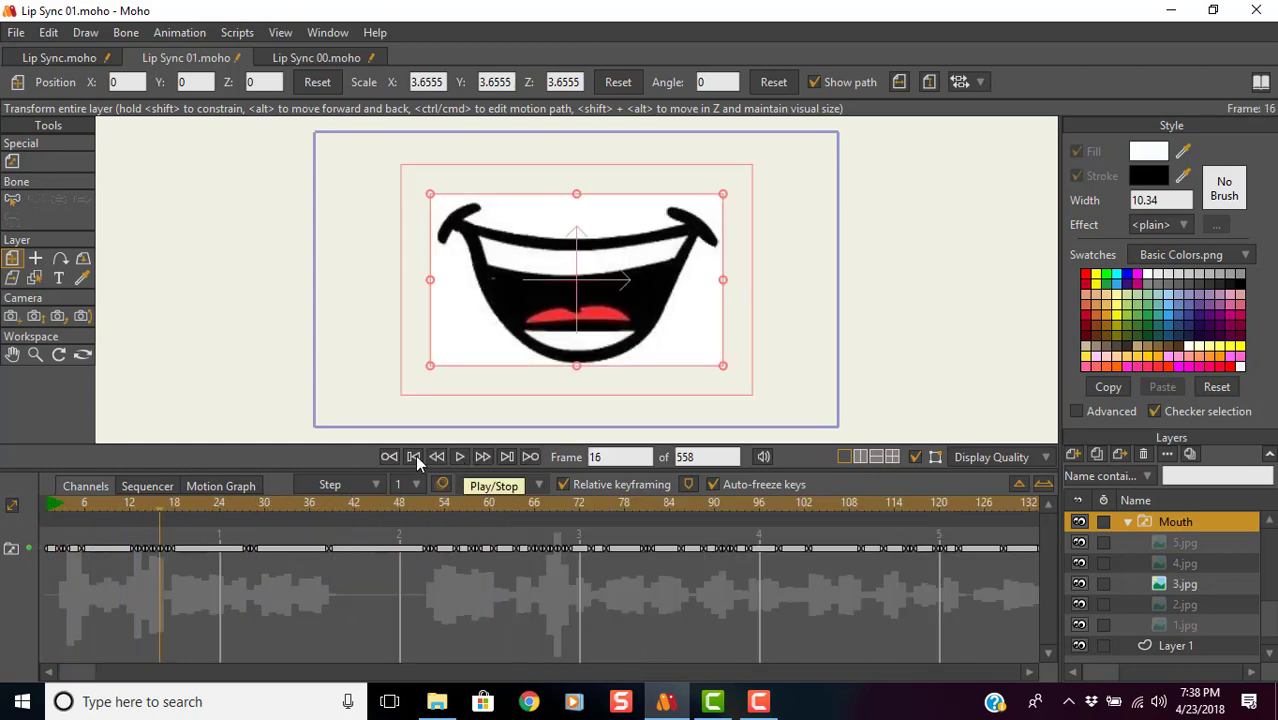
pyautogui.click(414, 457)
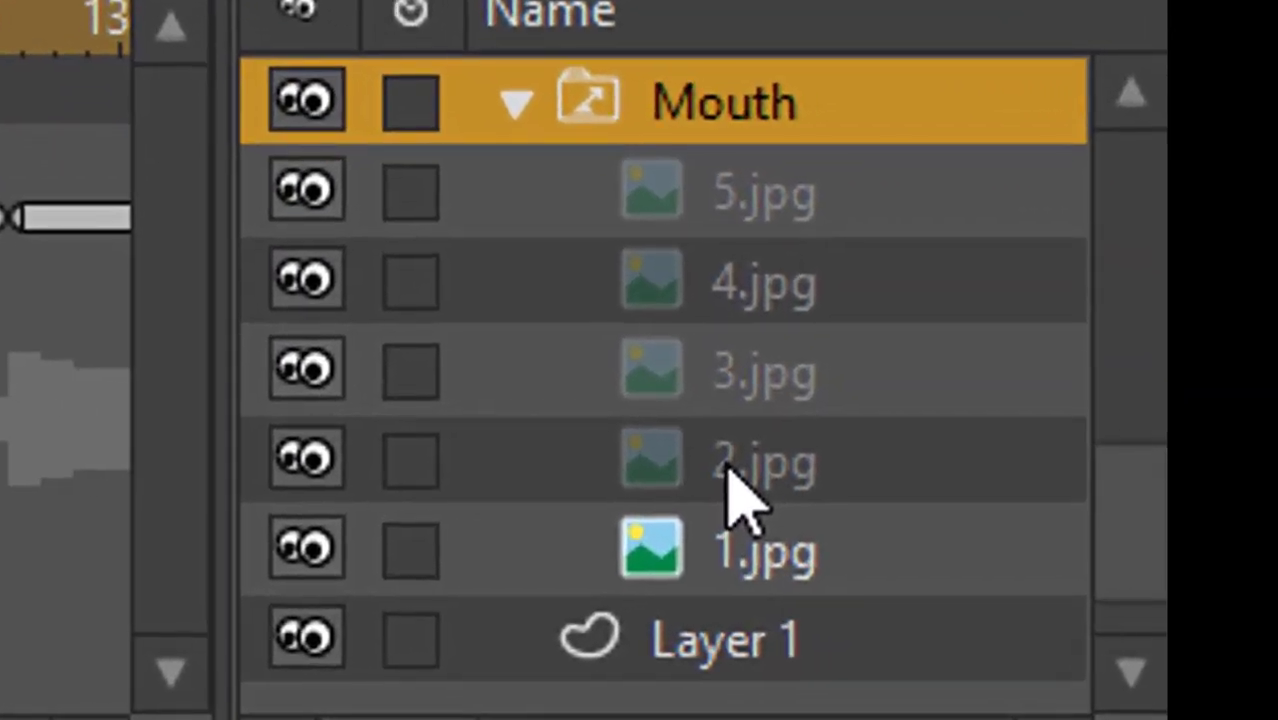
pyautogui.click(1176, 605)
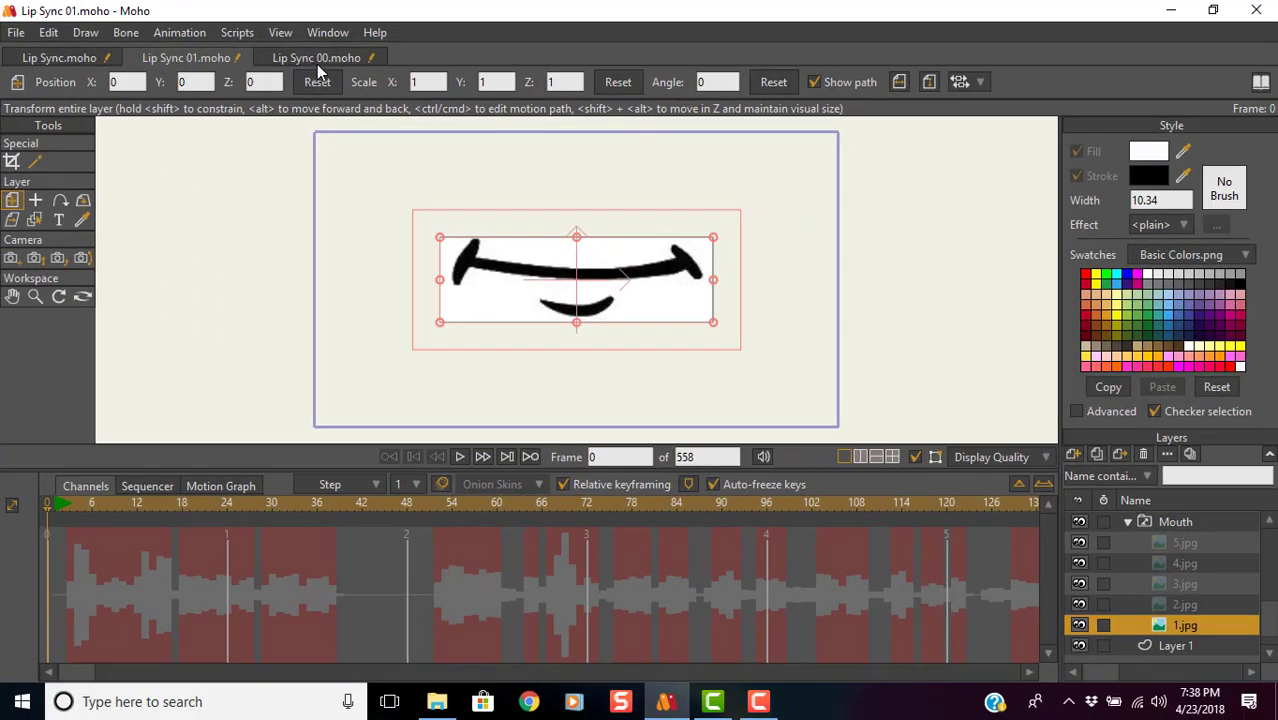
# In Lip Sync 00, view mouths 1, 3, 4, 5 and 1.jpg, then select the Mouth layer.
pyautogui.click(317, 57)
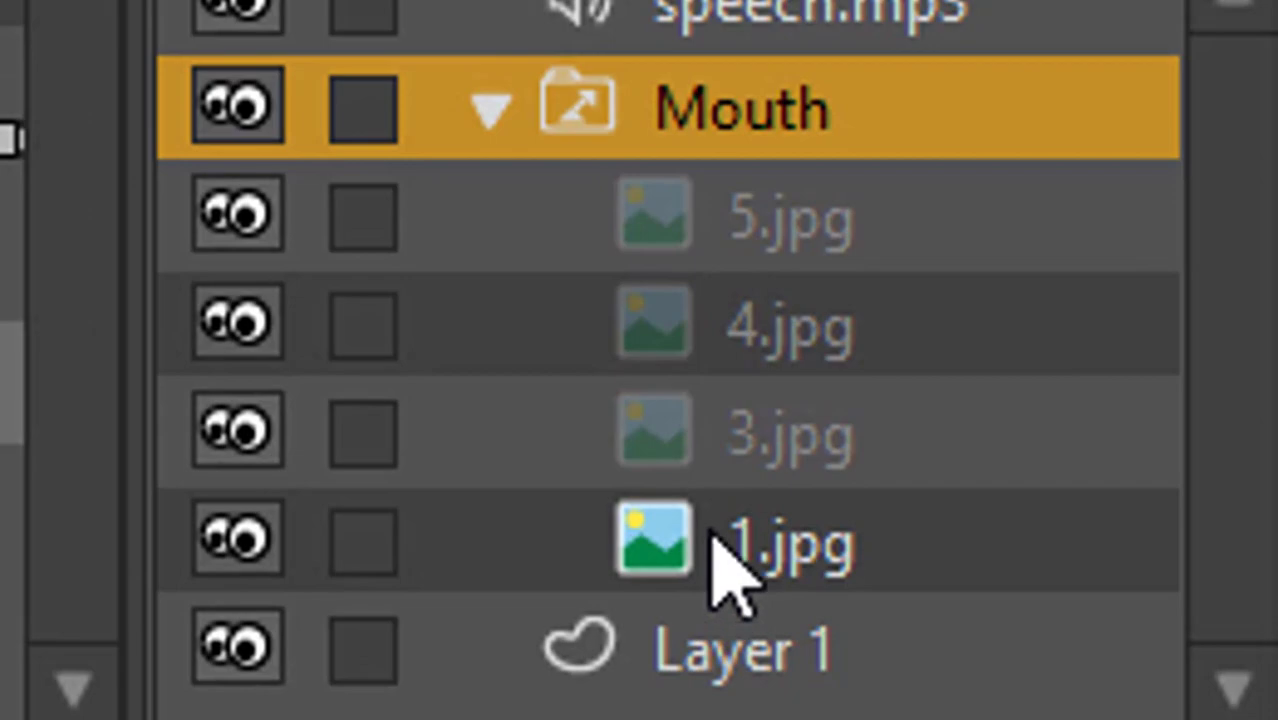
pyautogui.click(713, 540)
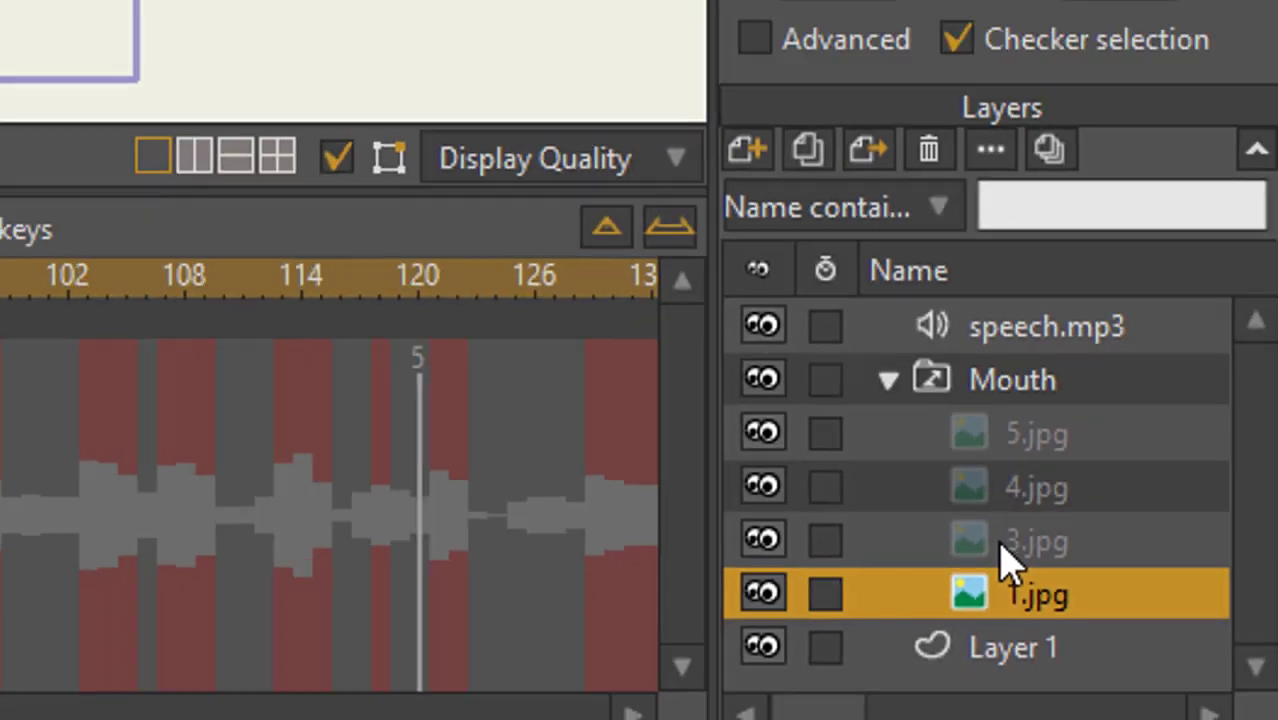
pyautogui.click(728, 445)
pyautogui.click(1180, 585)
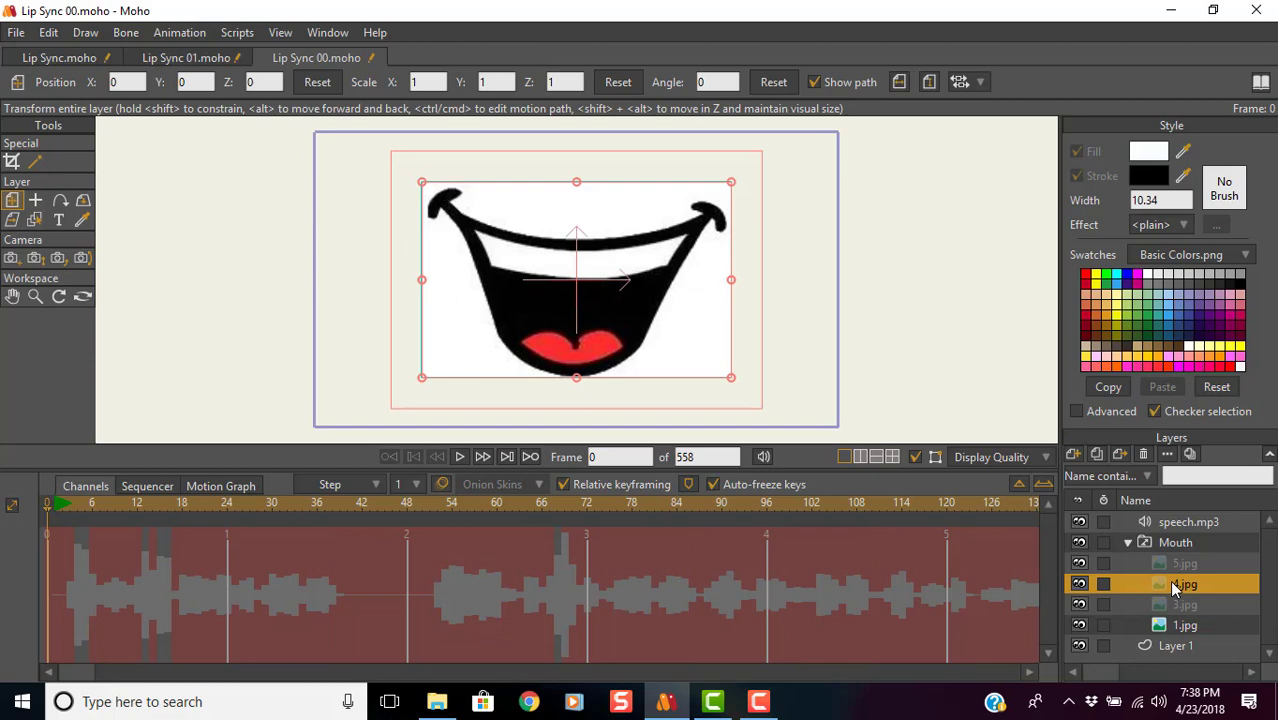
pyautogui.click(1180, 564)
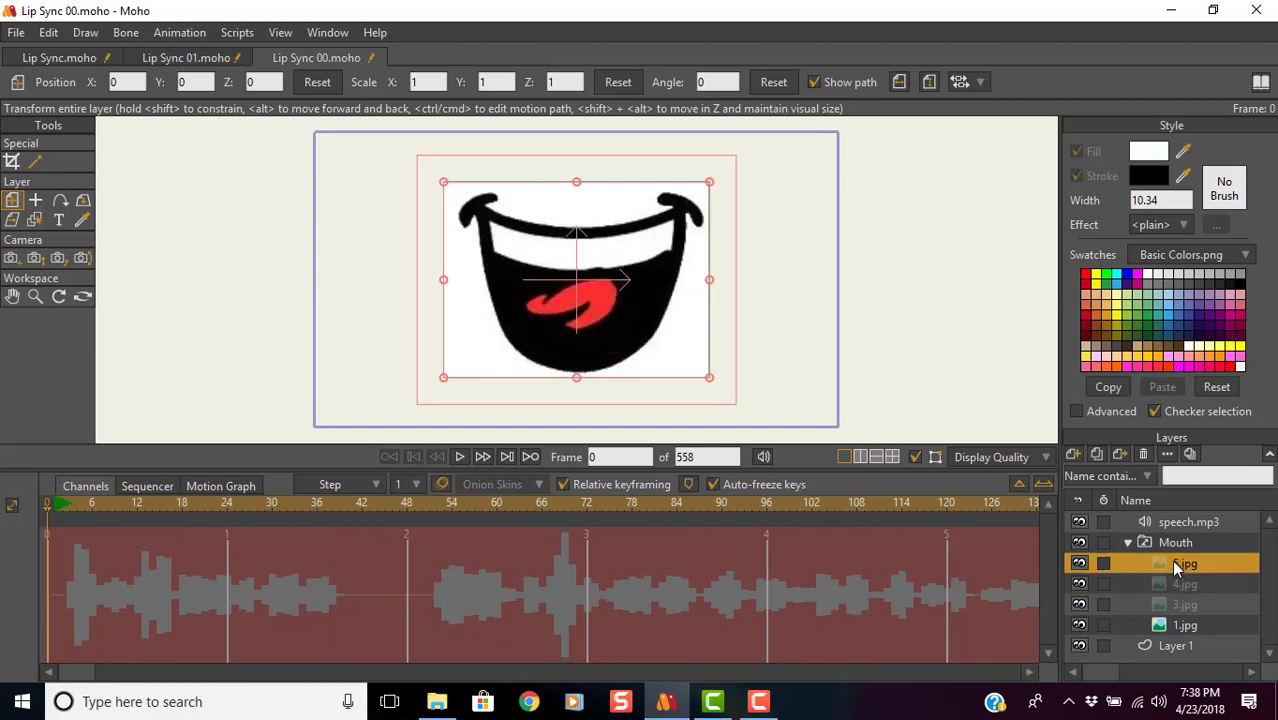
pyautogui.click(1184, 627)
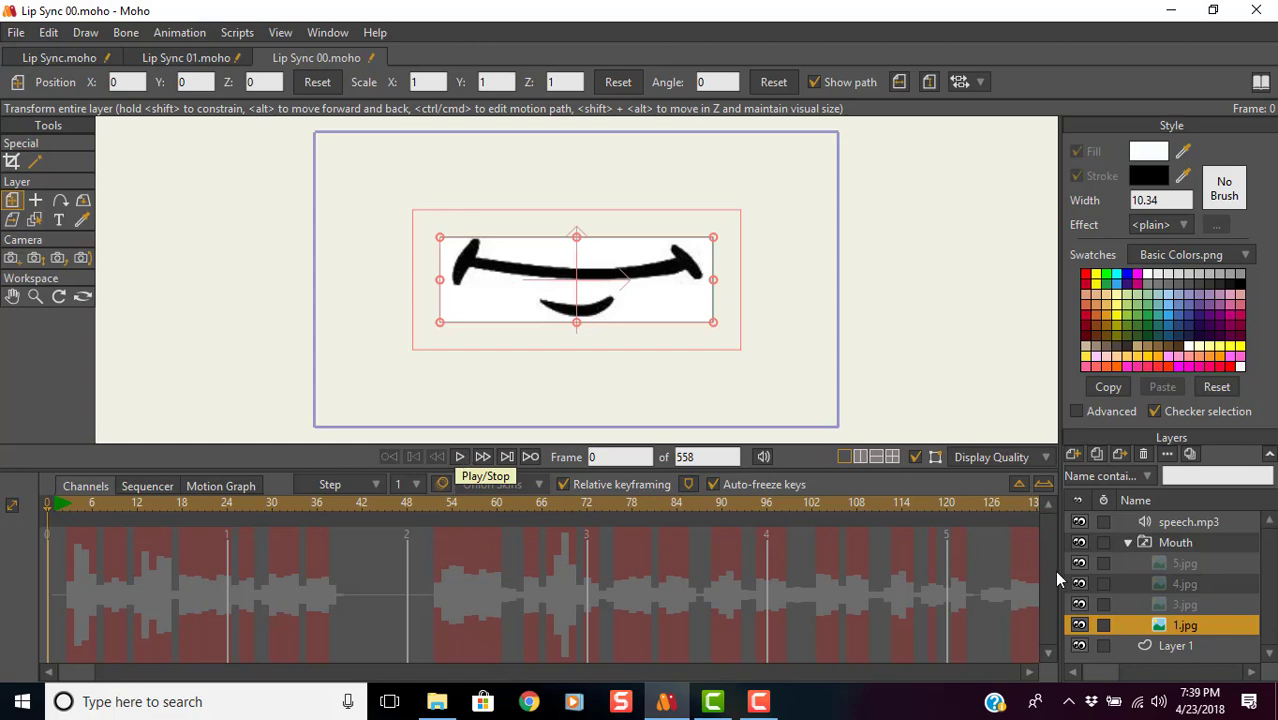
pyautogui.click(1172, 544)
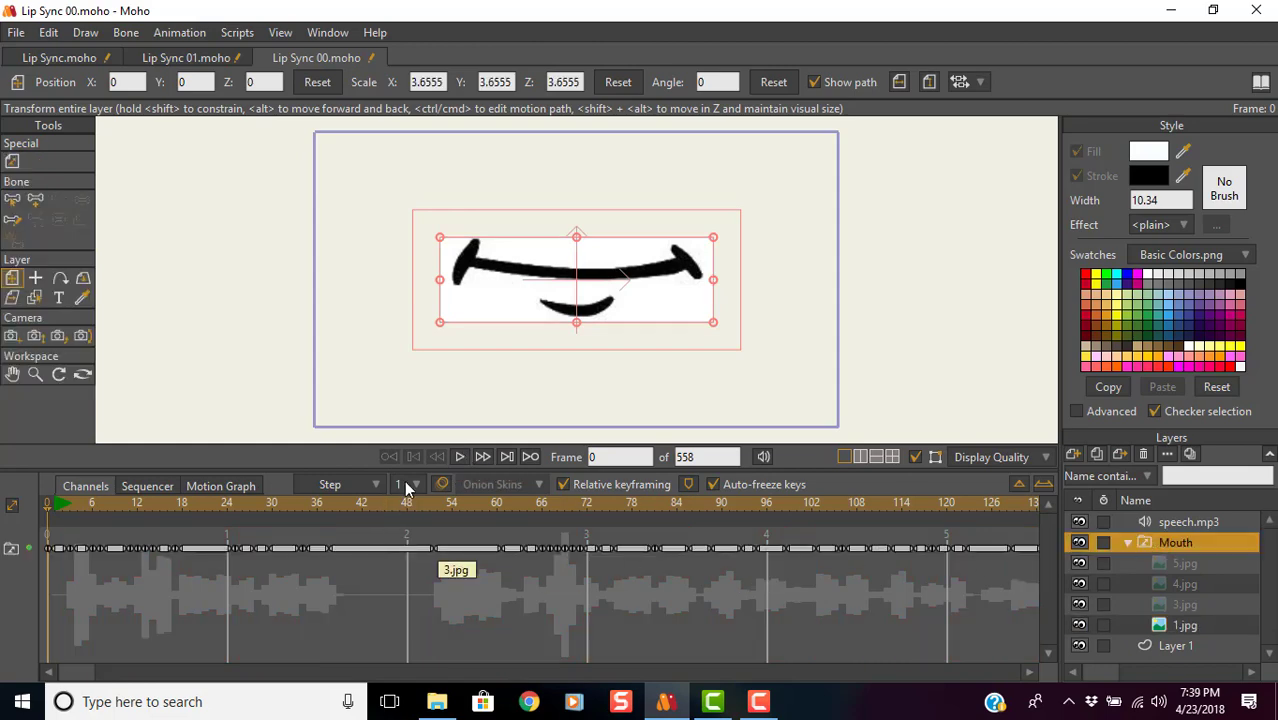
pyautogui.click(459, 458)
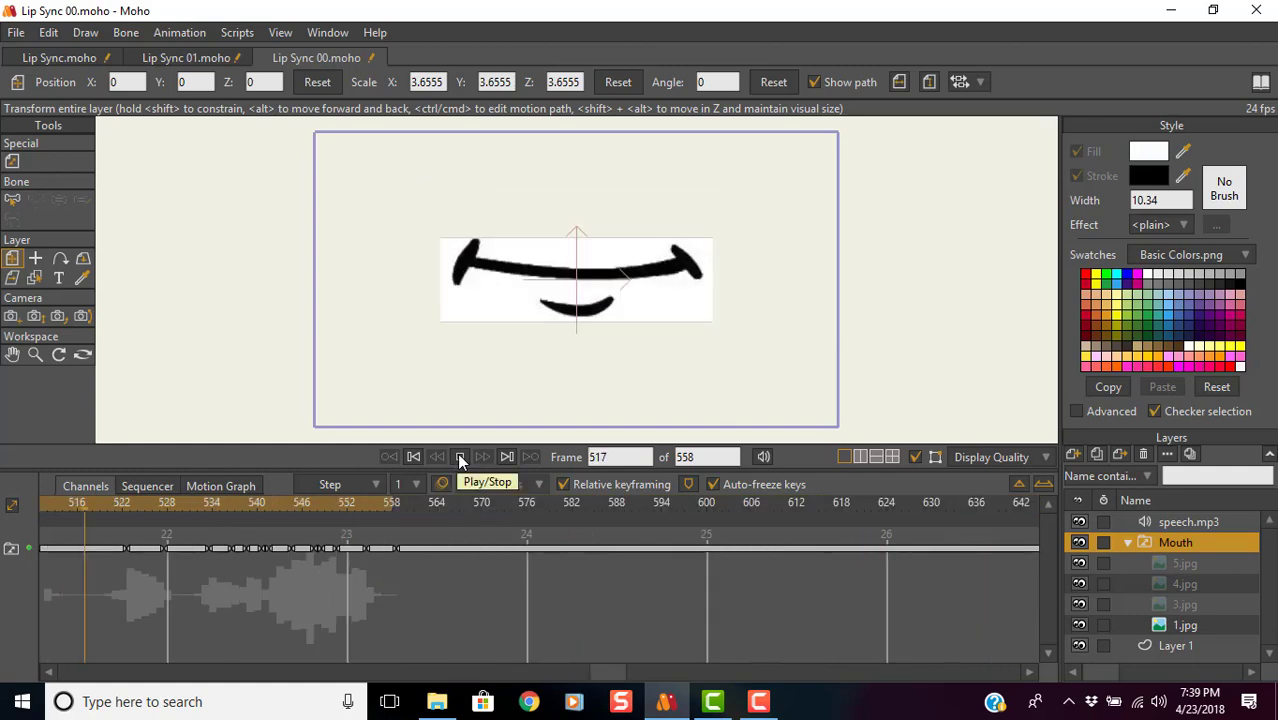
pyautogui.click(461, 458)
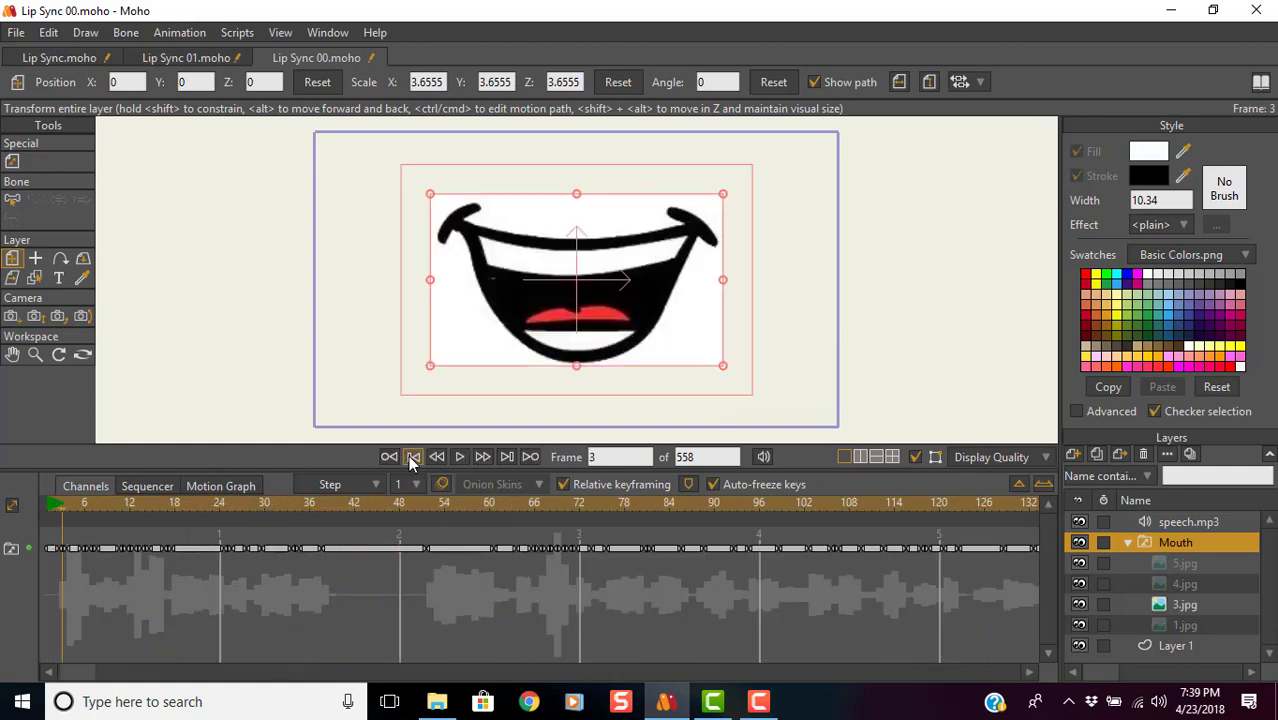
pyautogui.click(412, 457)
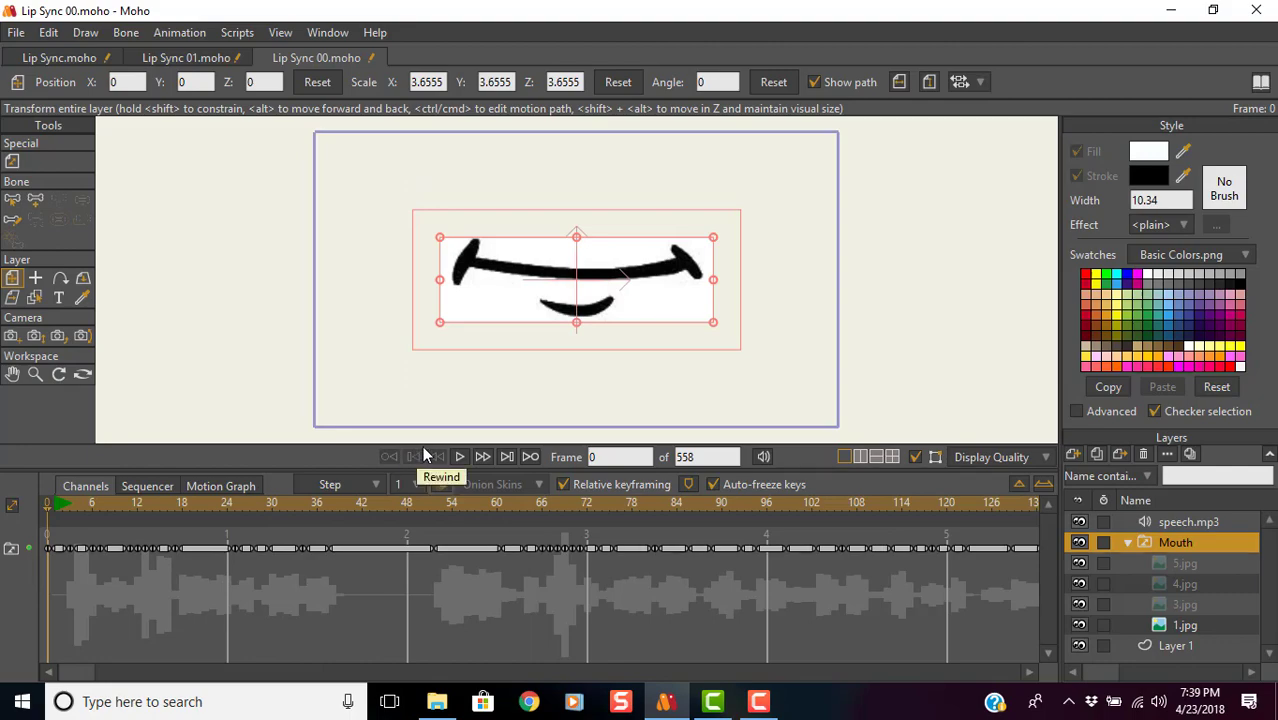
pyautogui.click(310, 34)
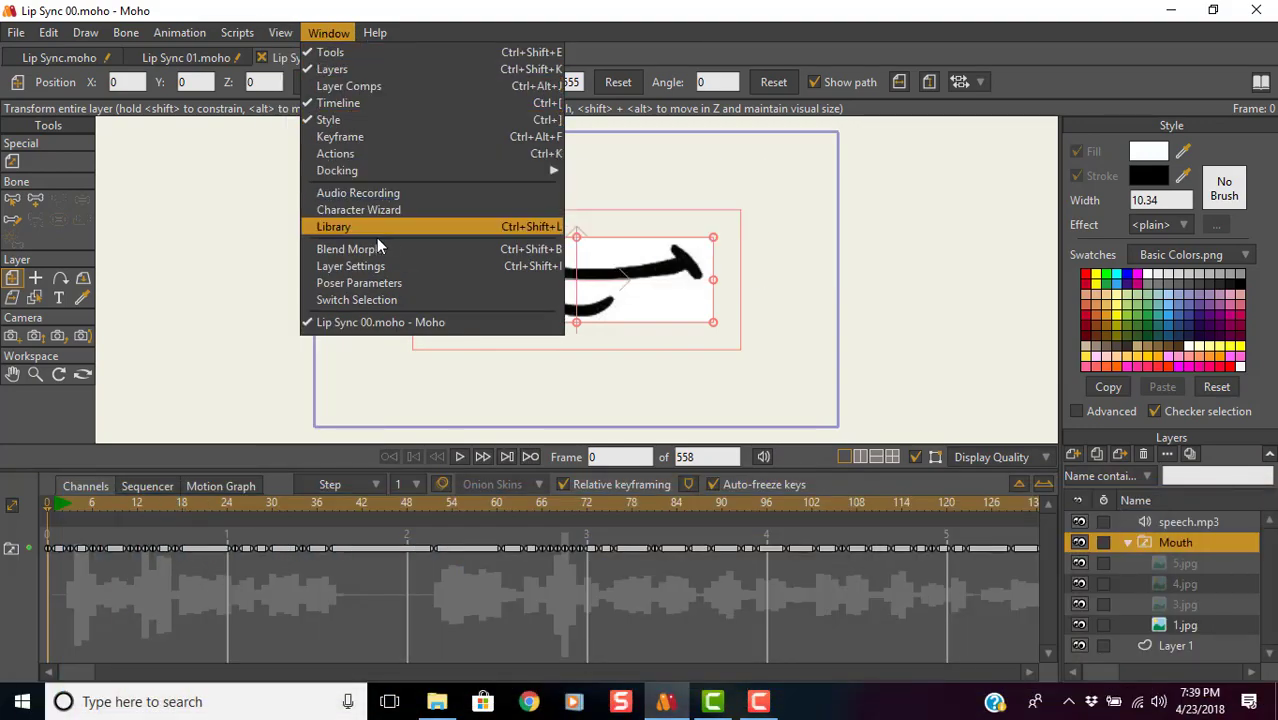
pyautogui.click(384, 299)
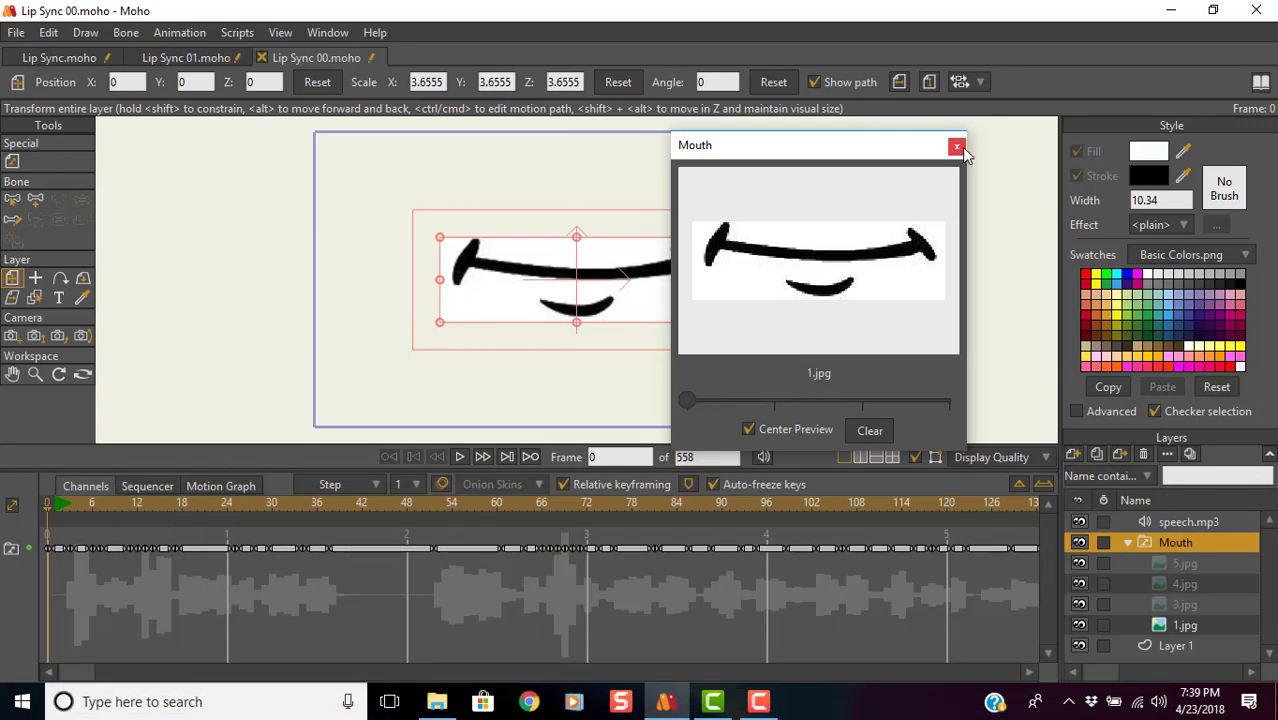
pyautogui.click(956, 148)
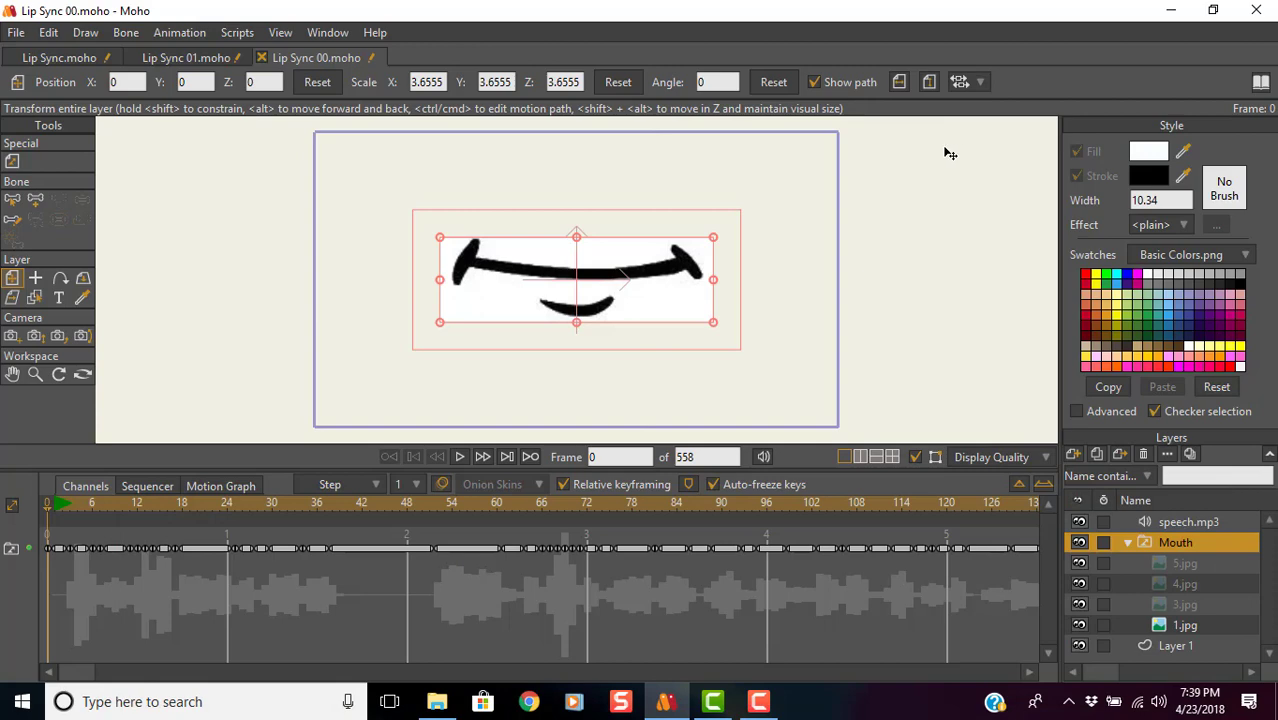
pyautogui.click(52, 57)
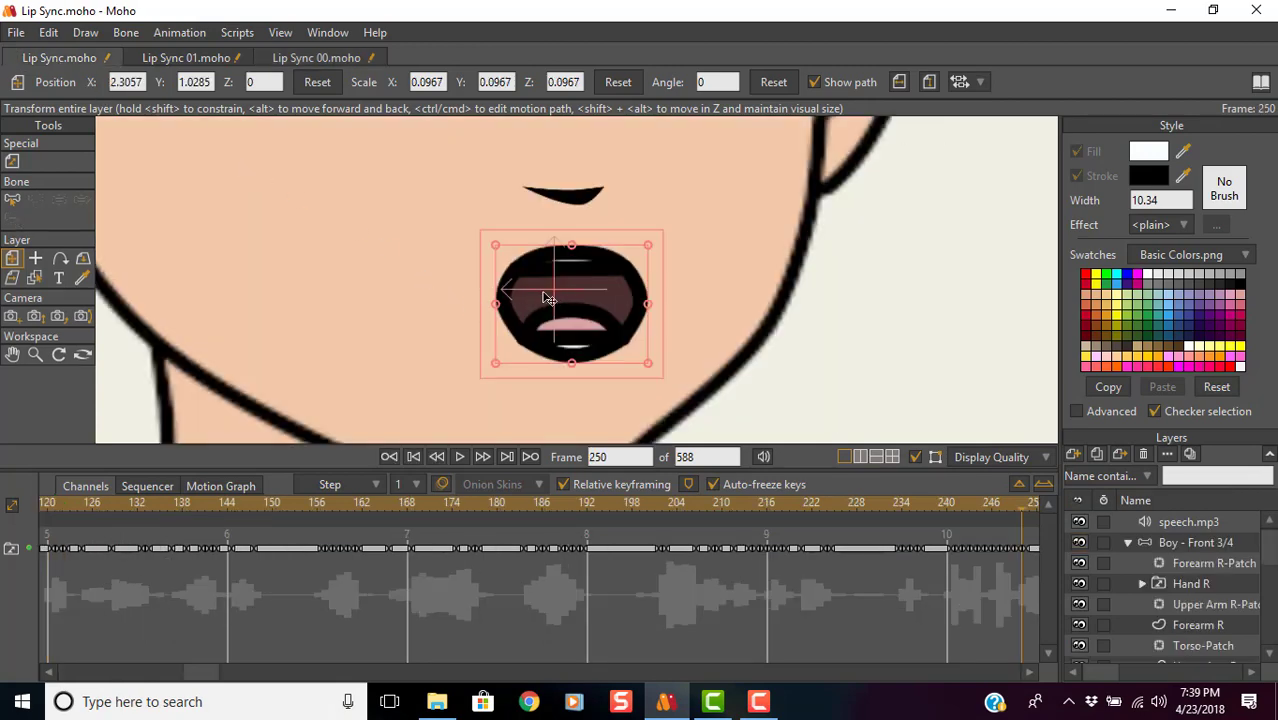
pyautogui.click(317, 58)
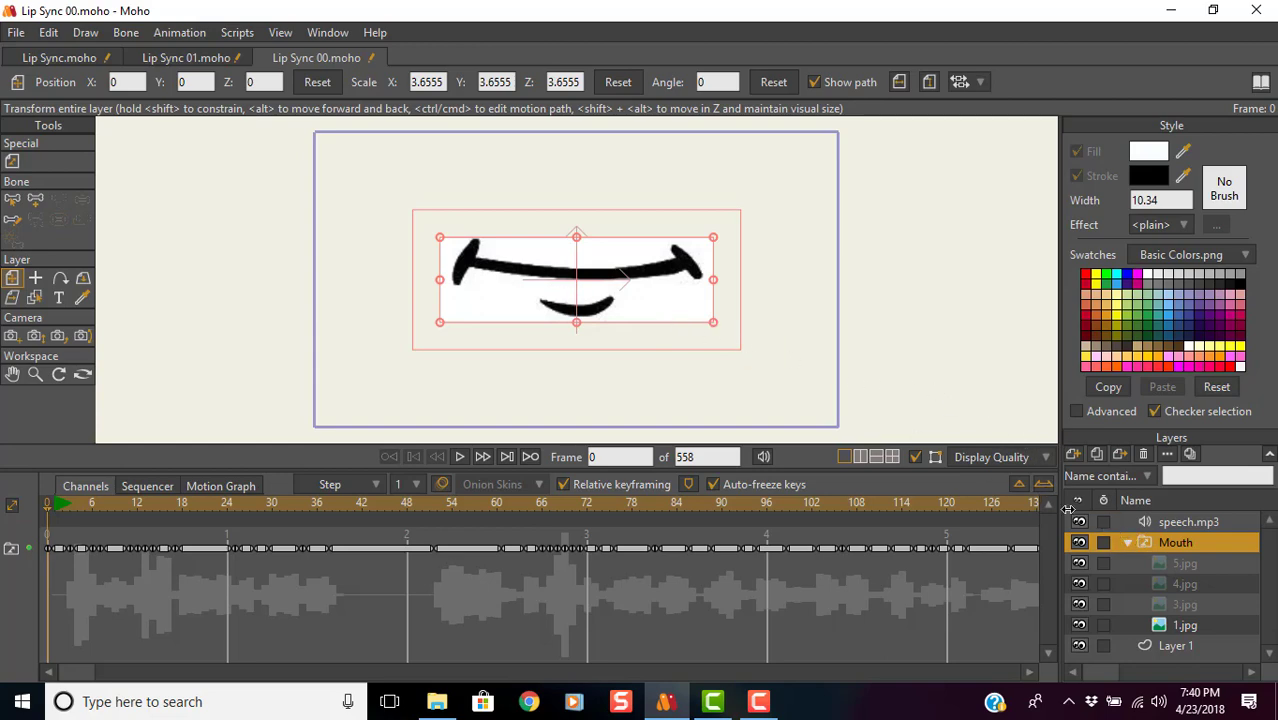
# Show mouth images 1, 3, 4 and 5.jpg in turn, then minimize Moho.
pyautogui.click(1172, 626)
pyautogui.click(1177, 605)
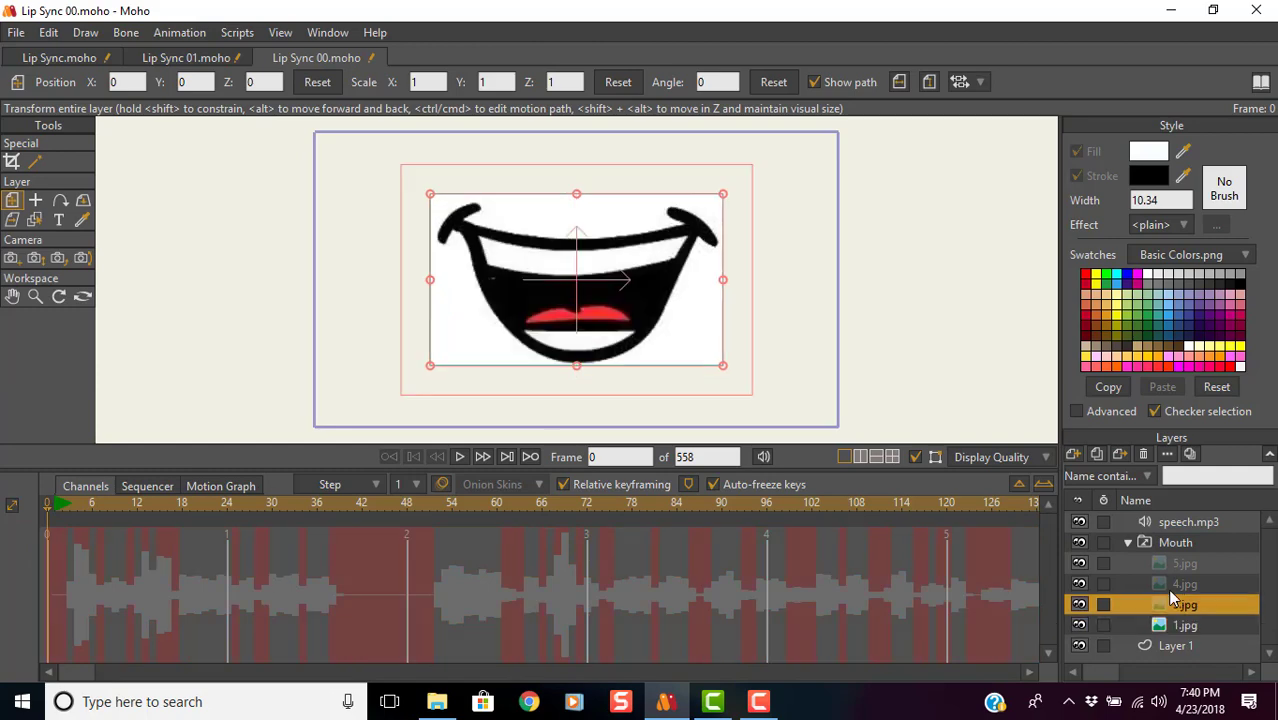
pyautogui.click(1172, 586)
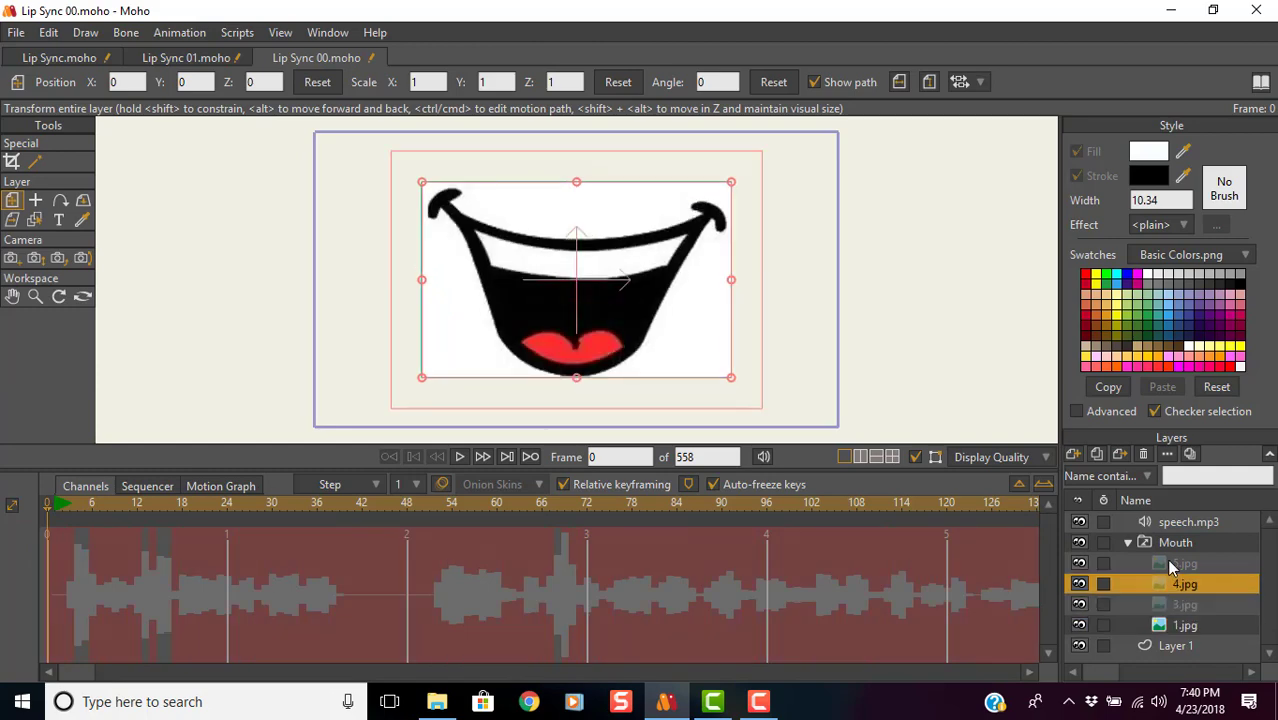
pyautogui.click(1170, 566)
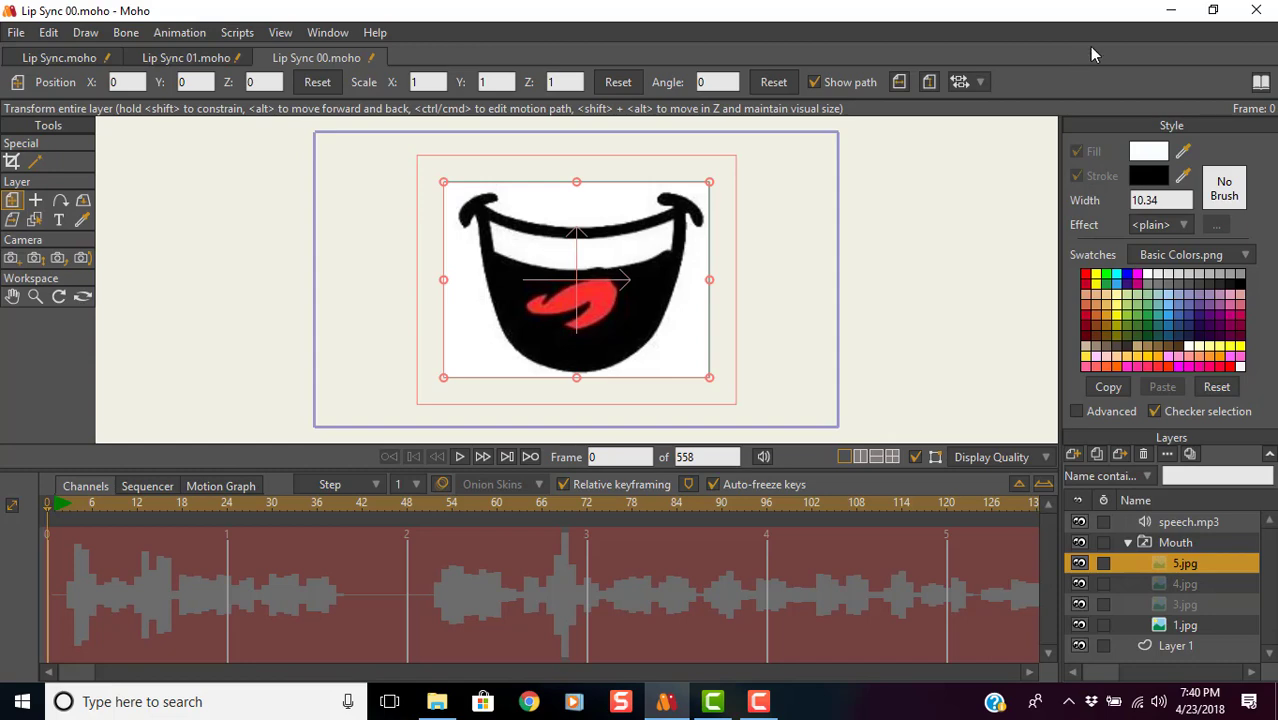
pyautogui.click(1173, 11)
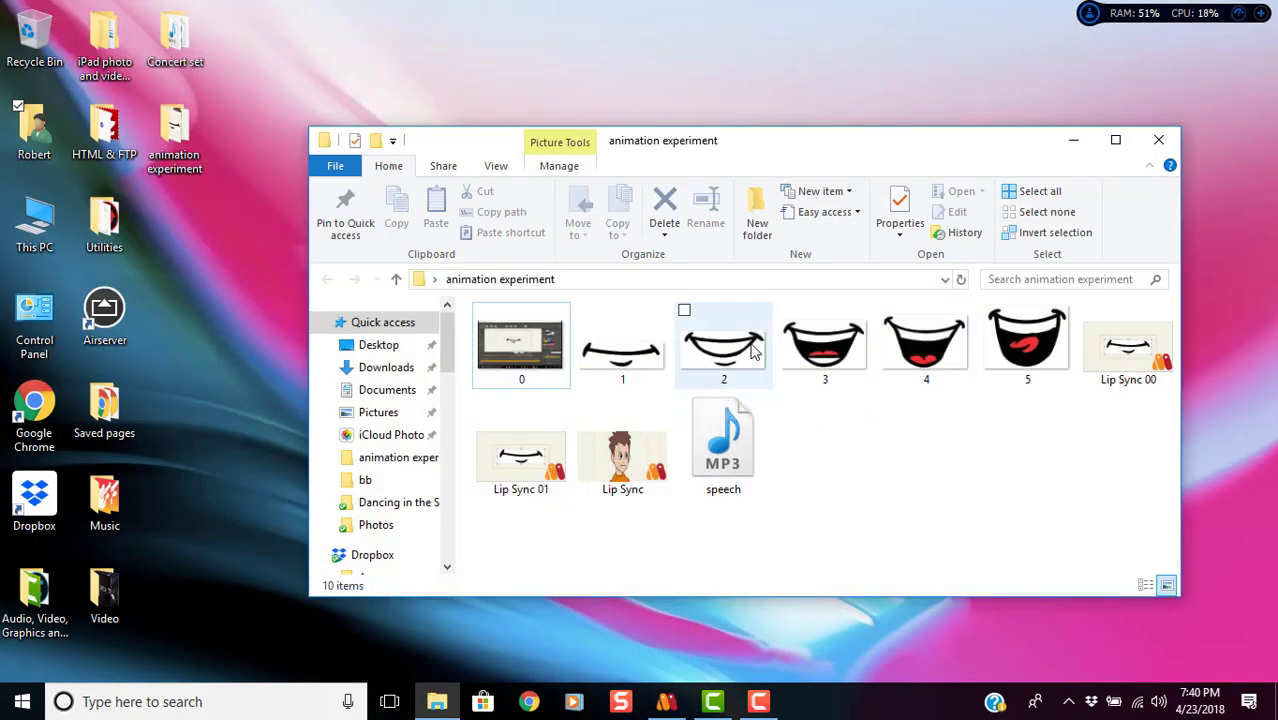
# Select mouth image file 2 in the animation experiment folder, then return to Moho.
pyautogui.click(752, 358)
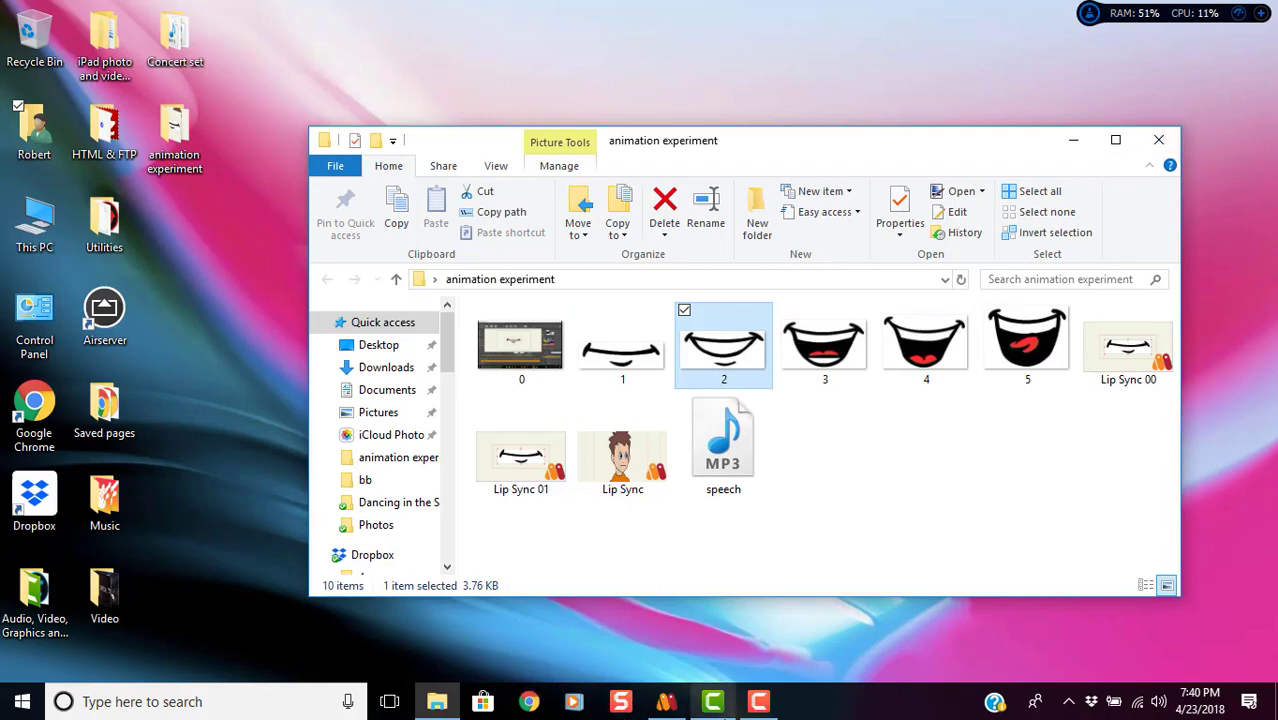
pyautogui.click(665, 701)
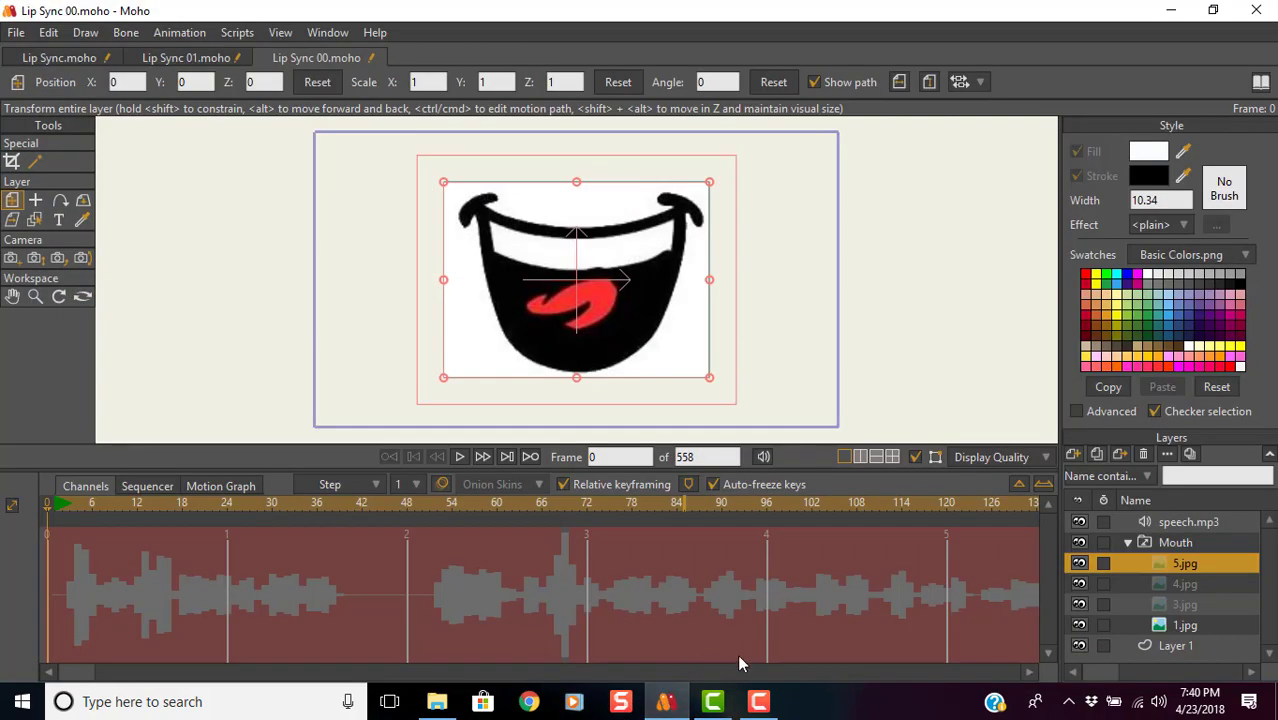
pyautogui.doubleClick(1170, 543)
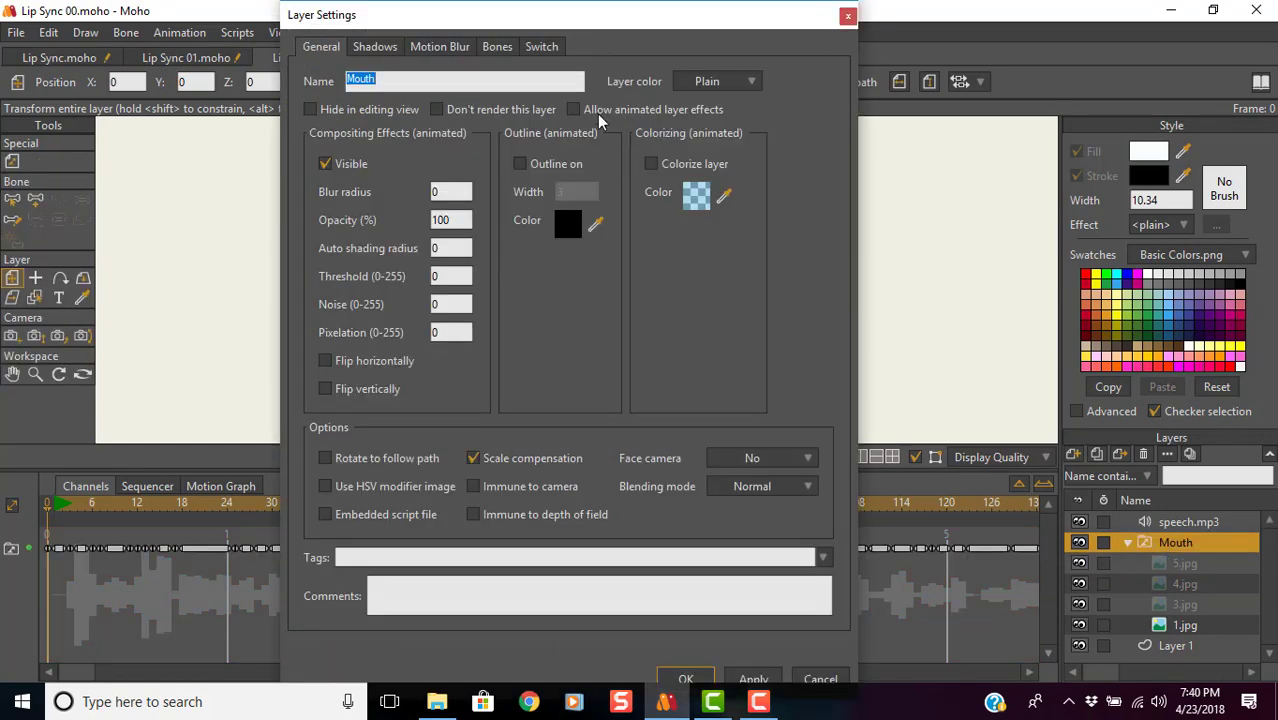
pyautogui.click(539, 50)
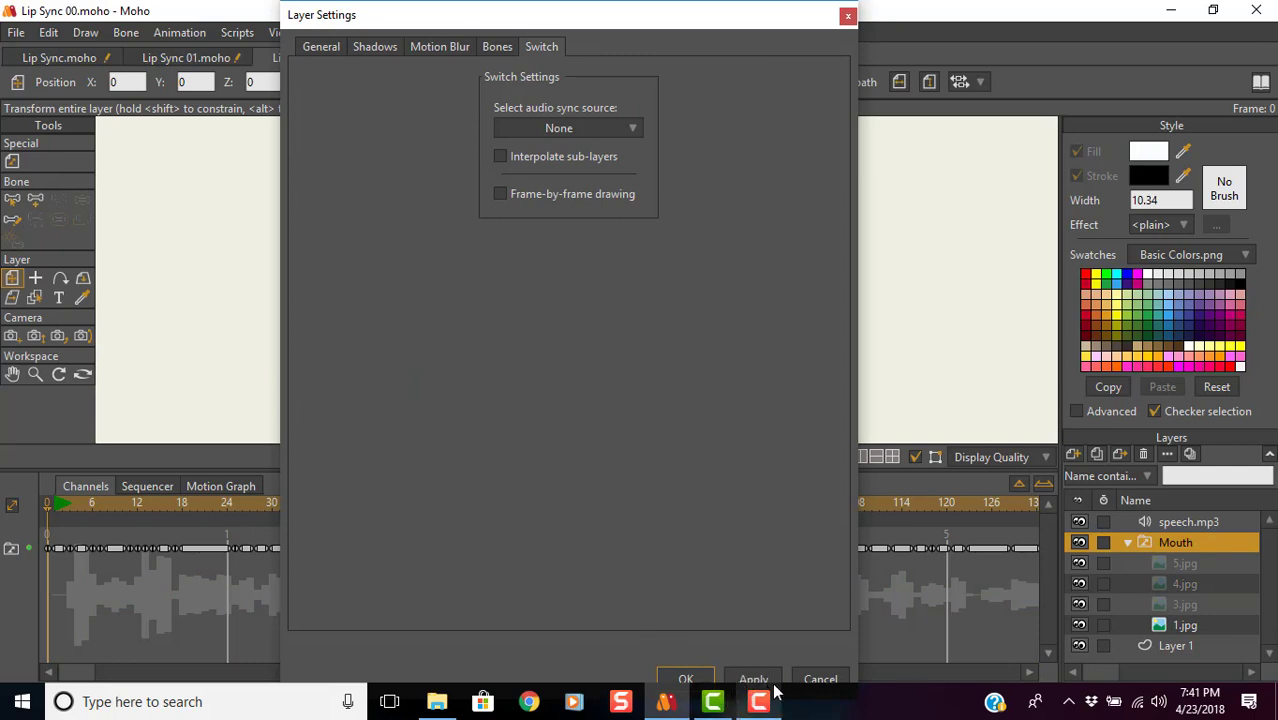
pyautogui.click(812, 684)
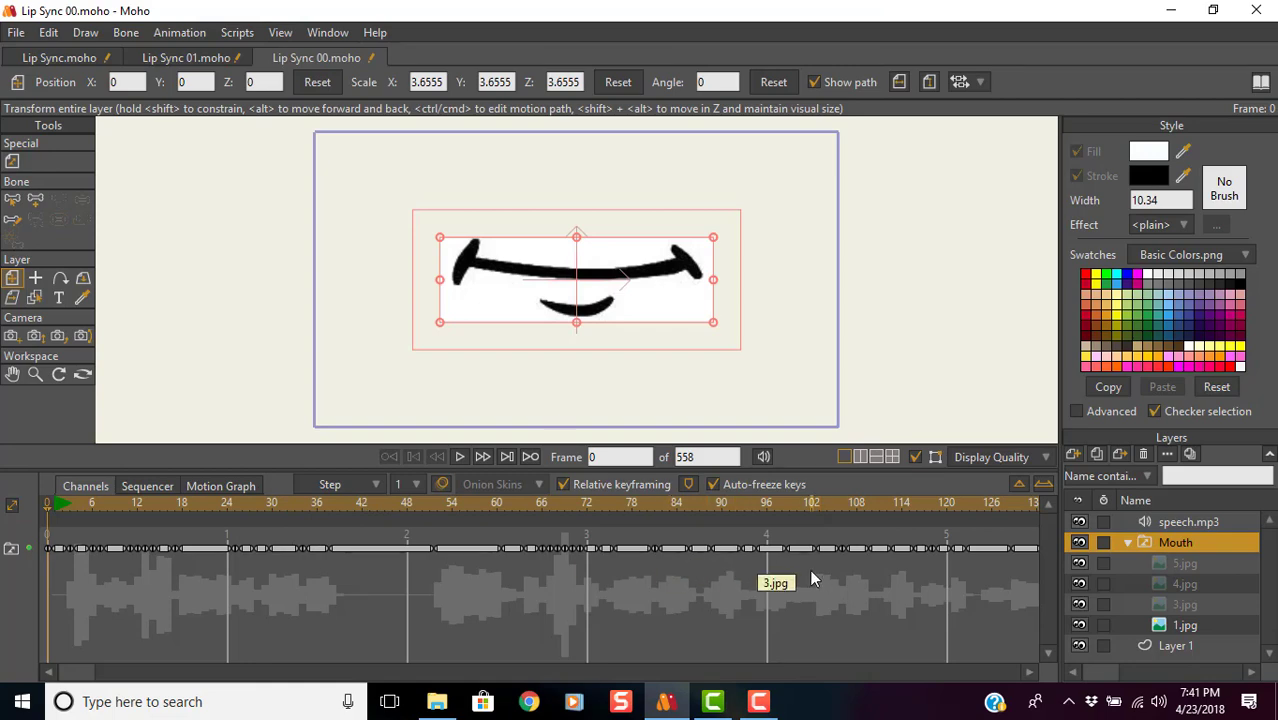
pyautogui.click(459, 457)
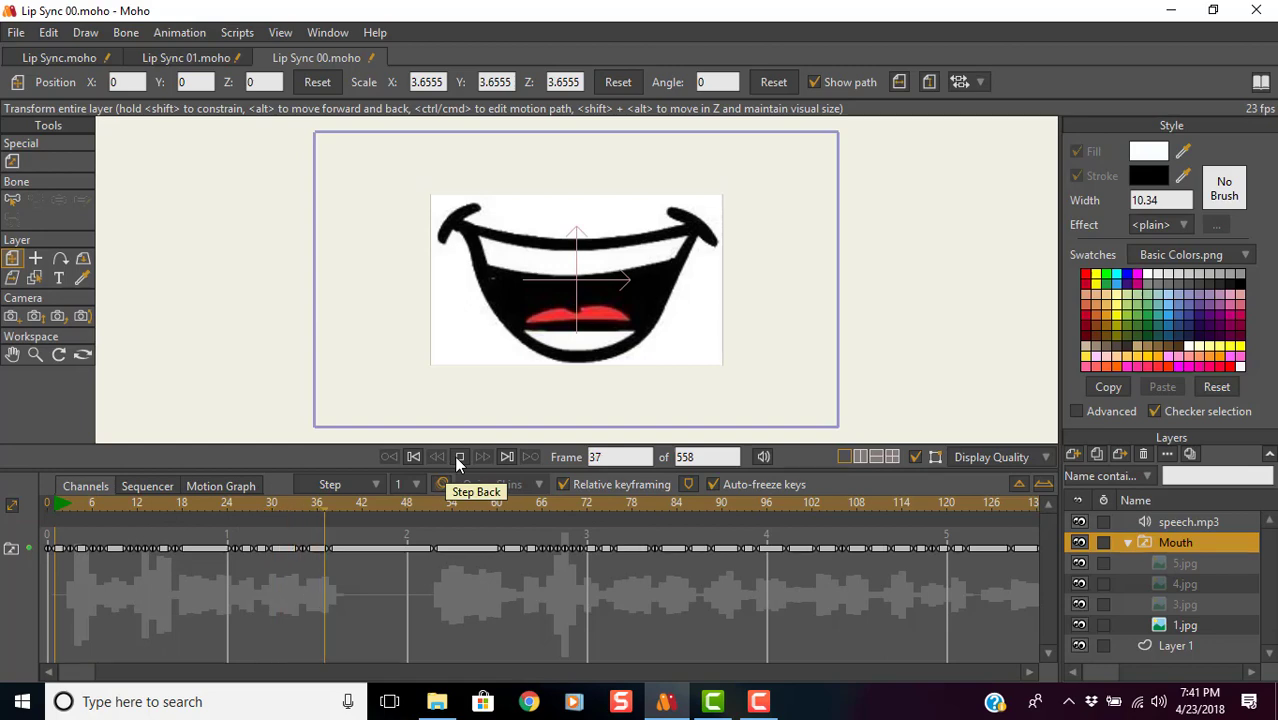
pyautogui.click(459, 457)
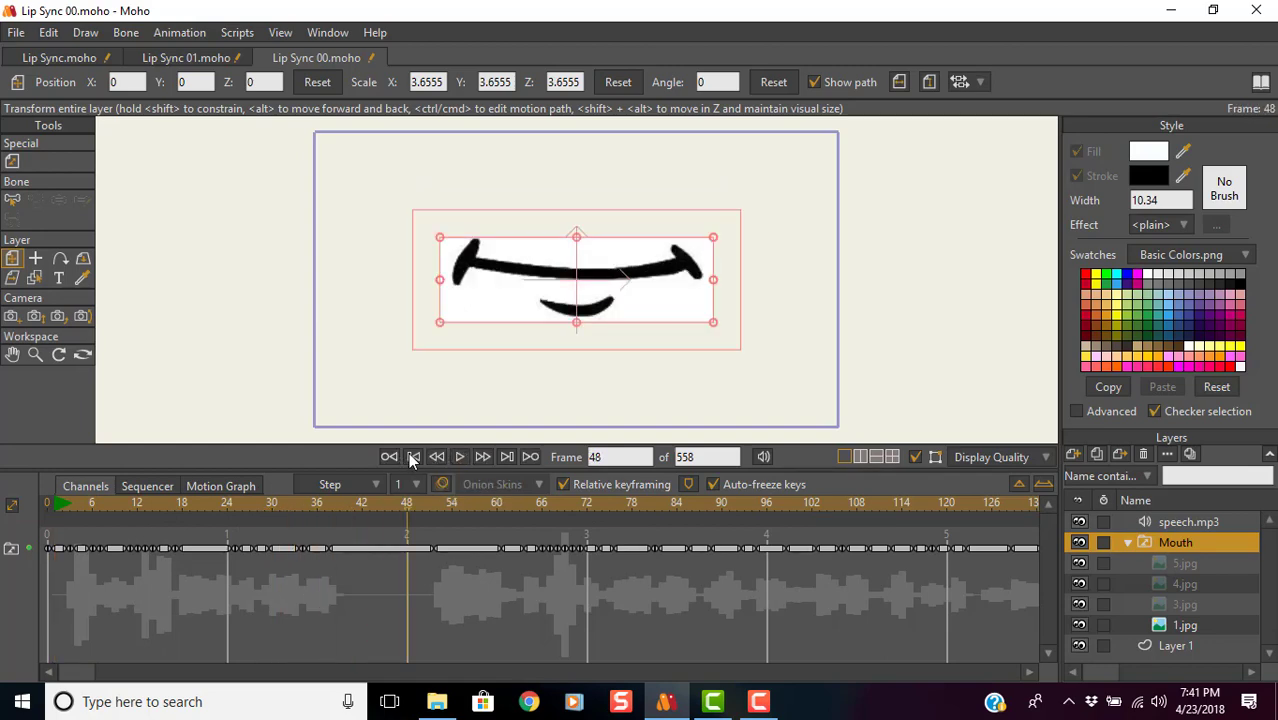
pyautogui.click(412, 457)
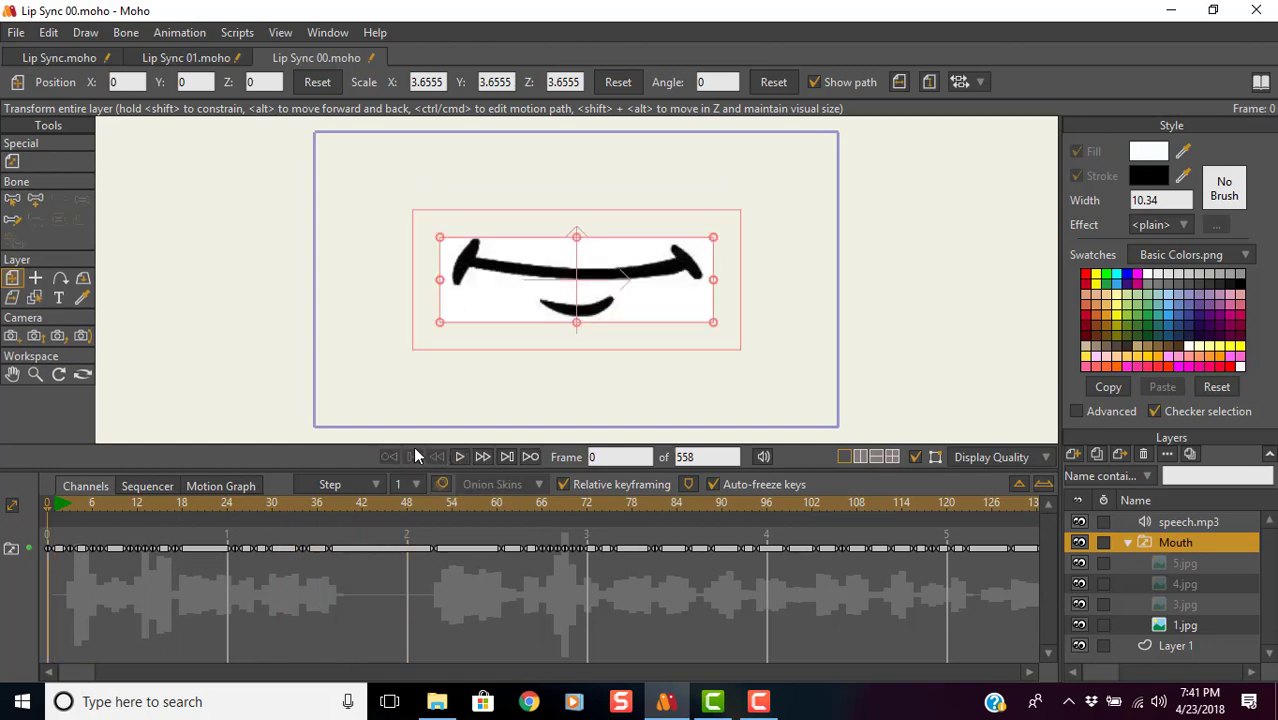